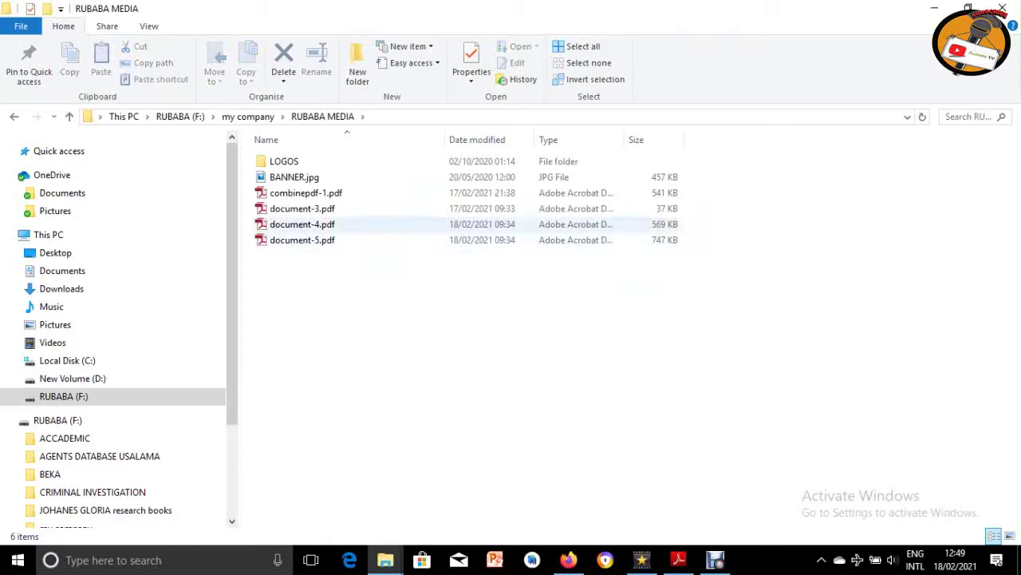
# Open document-5.pdf from the RUBABA MEDIA folder with Adobe Reader XI and maximize its window.
pyautogui.click(301, 240)
pyautogui.rightClick(302, 240)
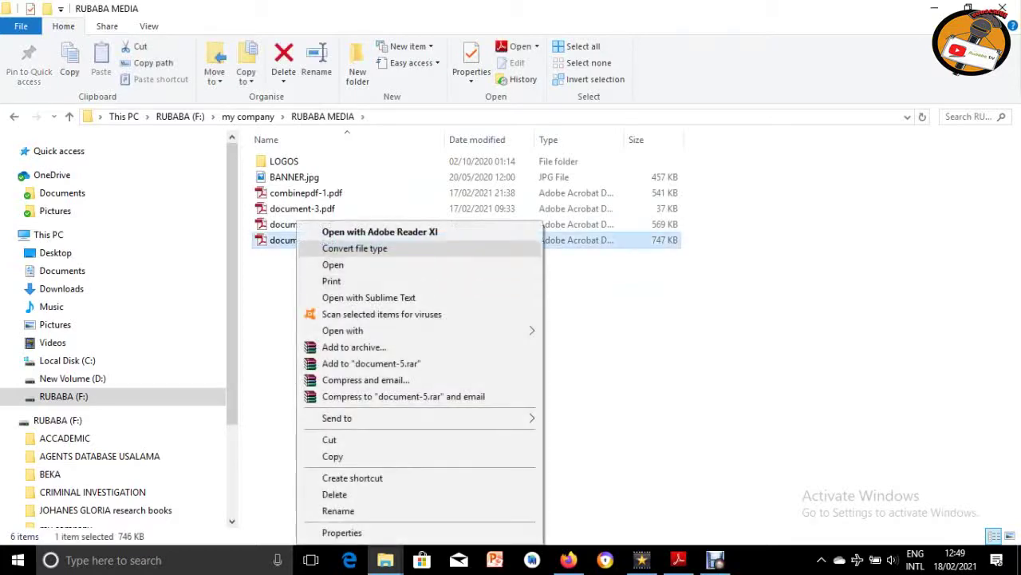
pyautogui.click(359, 231)
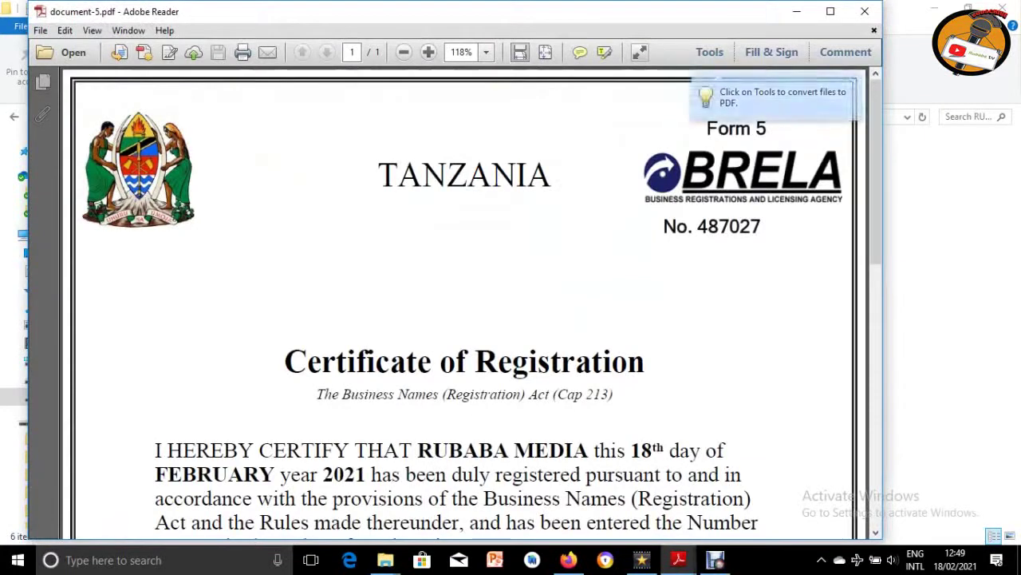
pyautogui.click(830, 11)
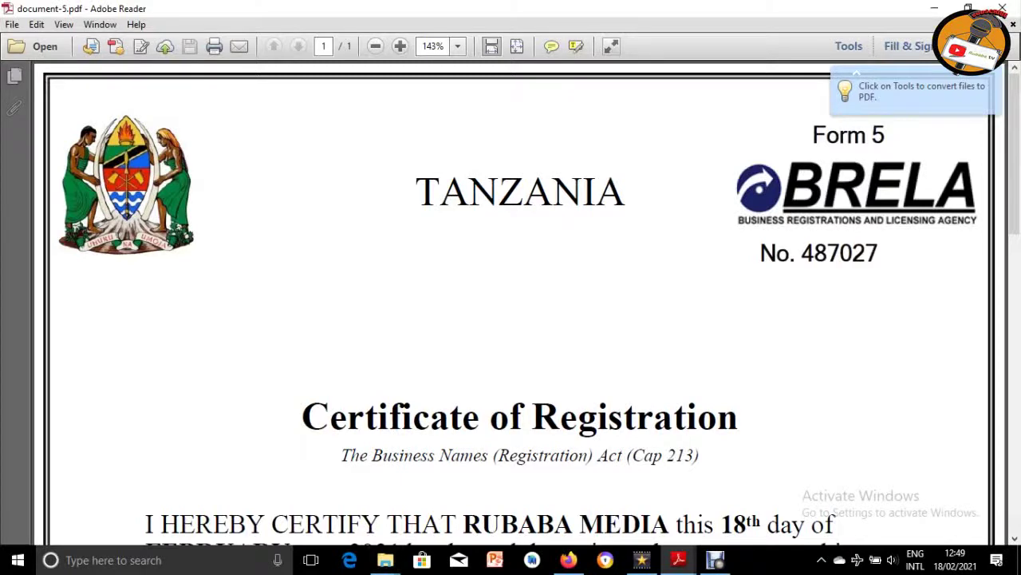
# Read through the Certificate of Registration from its heading to the registrar's signature and closing note.
pyautogui.scroll(-3, 515, 311)
pyautogui.scroll(3, 515, 312)
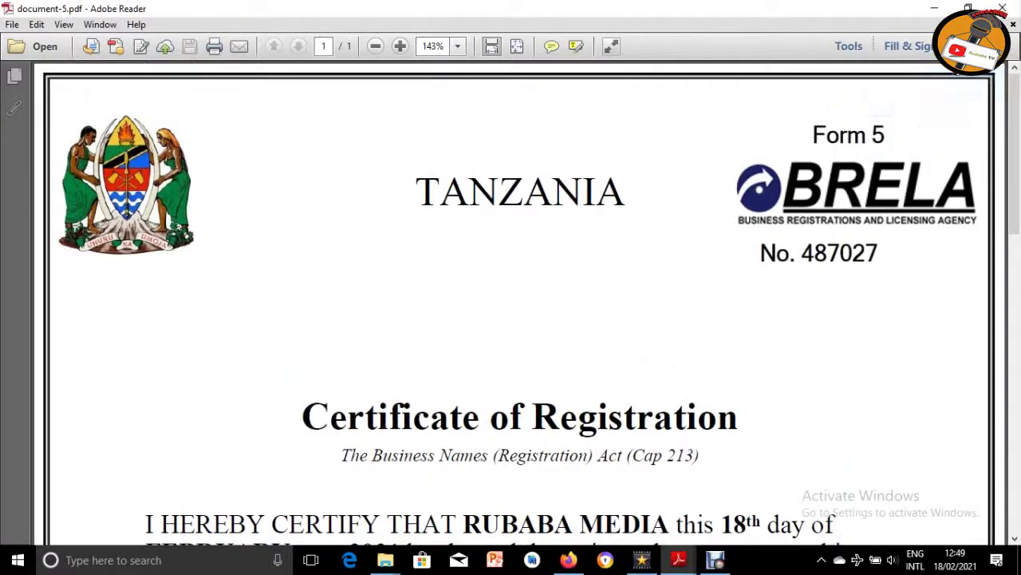
pyautogui.scroll(-6, 702, 528)
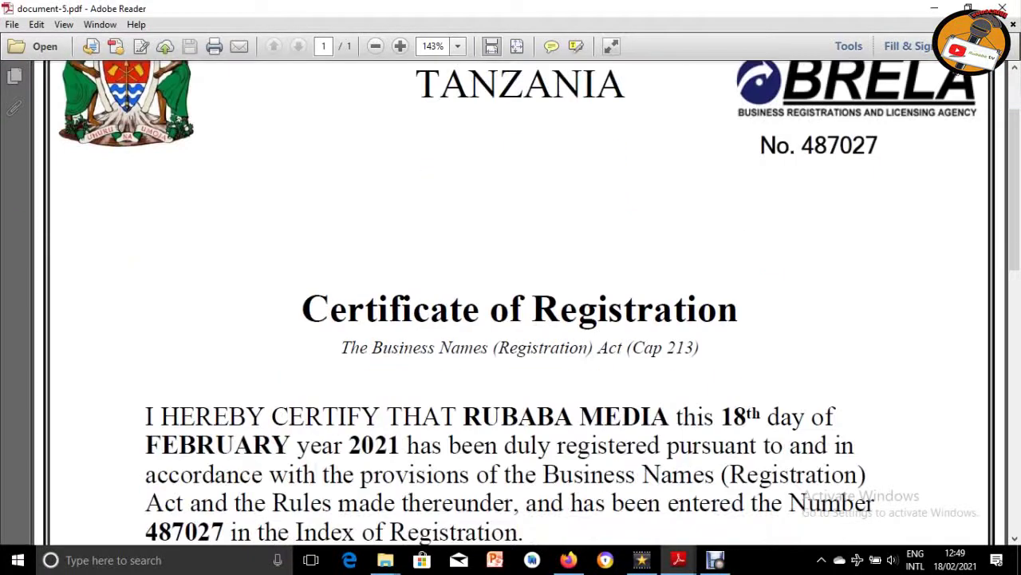
pyautogui.scroll(2, 702, 528)
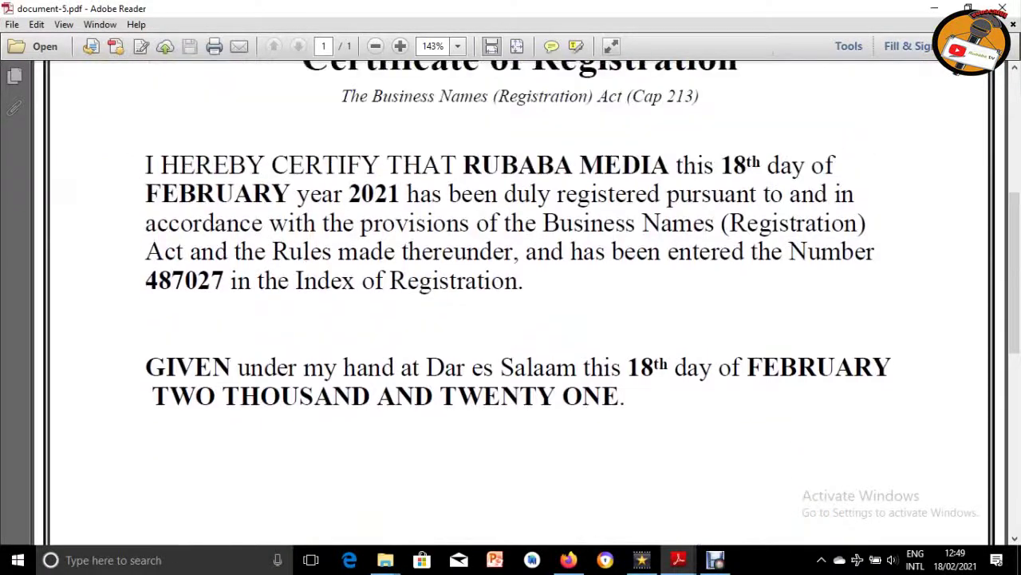
pyautogui.scroll(5, 511, 303)
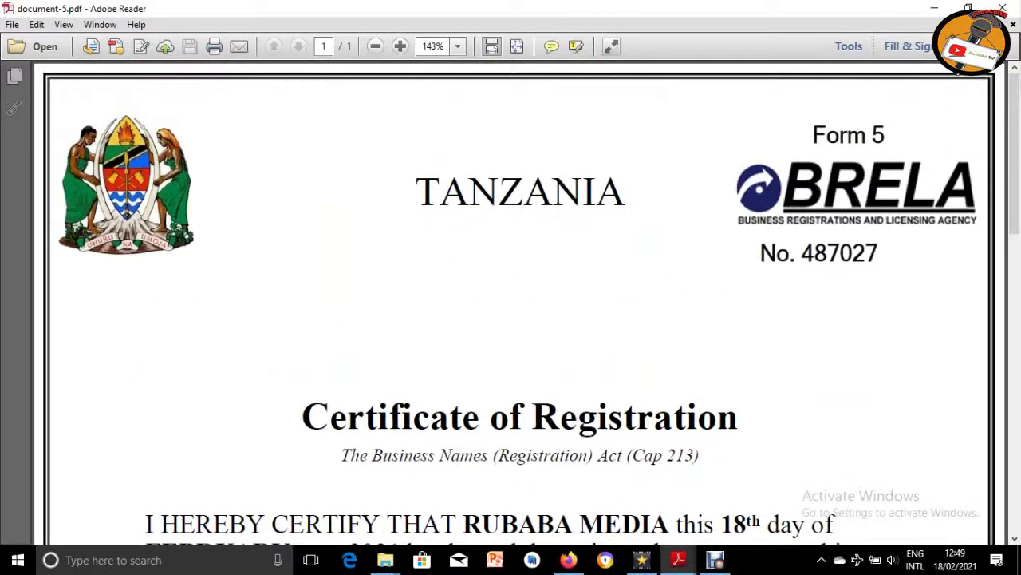
pyautogui.scroll(-13, 511, 303)
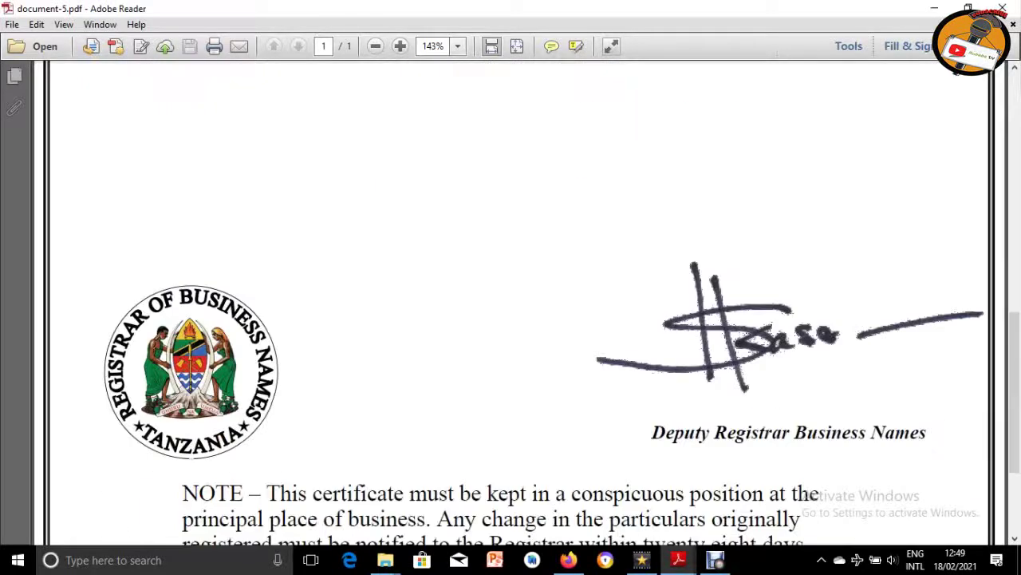
pyautogui.scroll(-3, 511, 303)
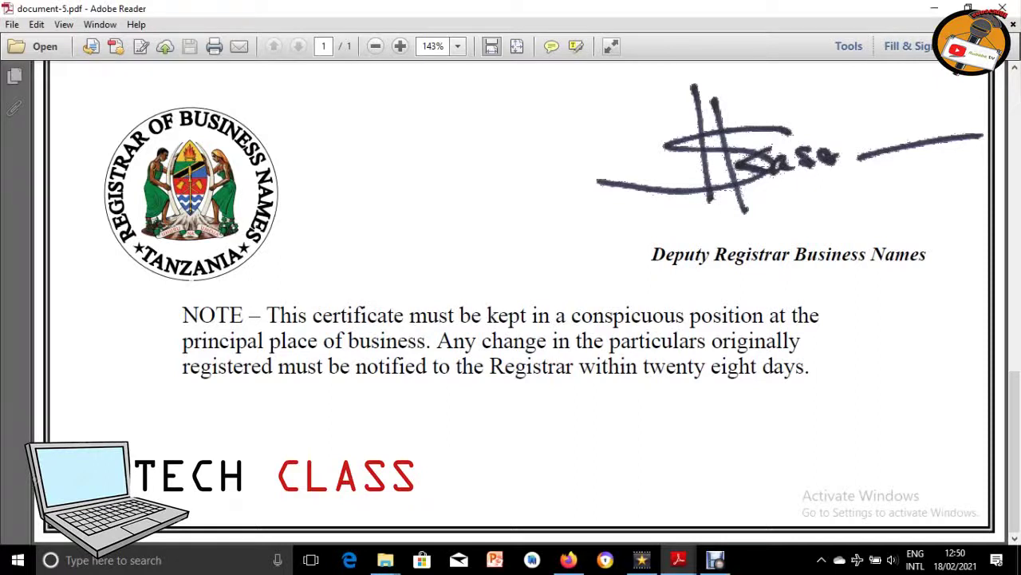
pyautogui.scroll(2, 511, 295)
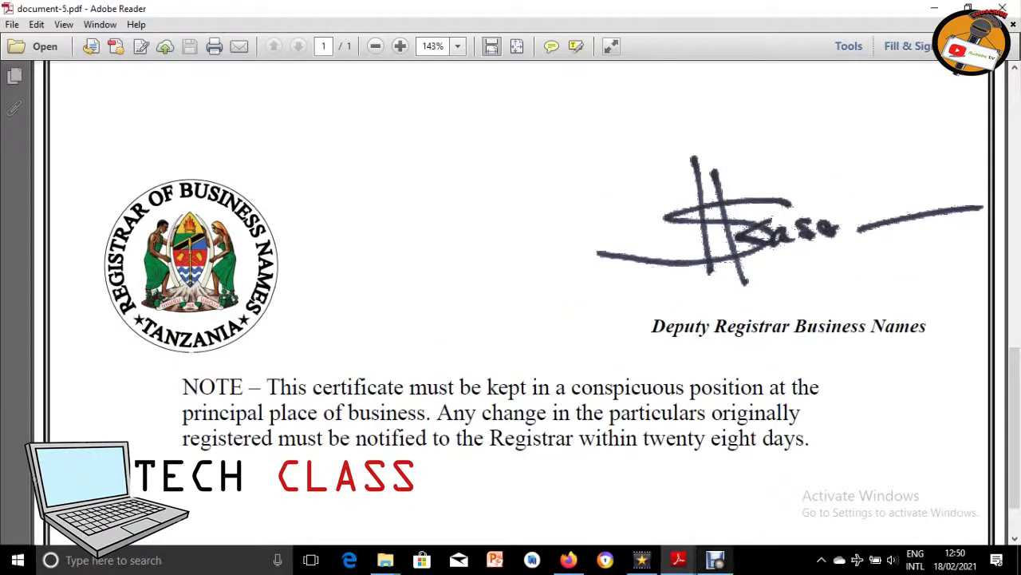
pyautogui.click(715, 560)
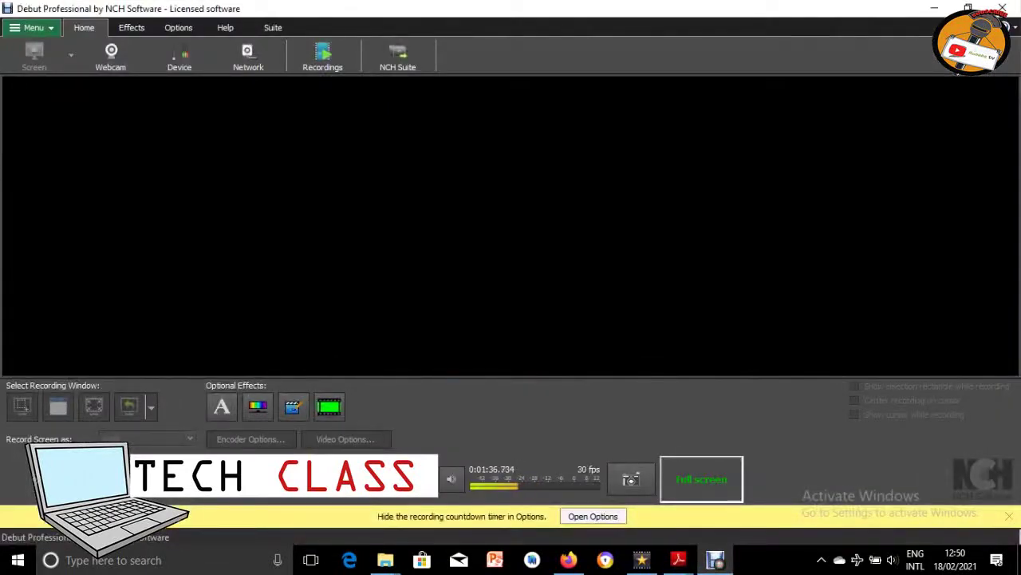
pyautogui.hotkey('alt', 'Tab')
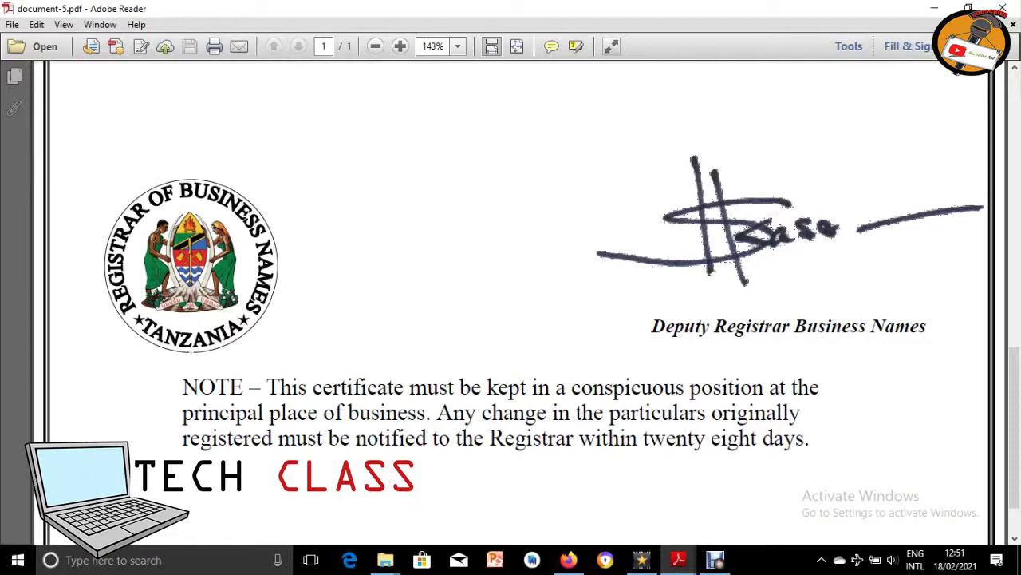
# Reduce the certificate's zoom to 125% and review the whole page again, from heading to closing note.
pyautogui.scroll(10, 518, 303)
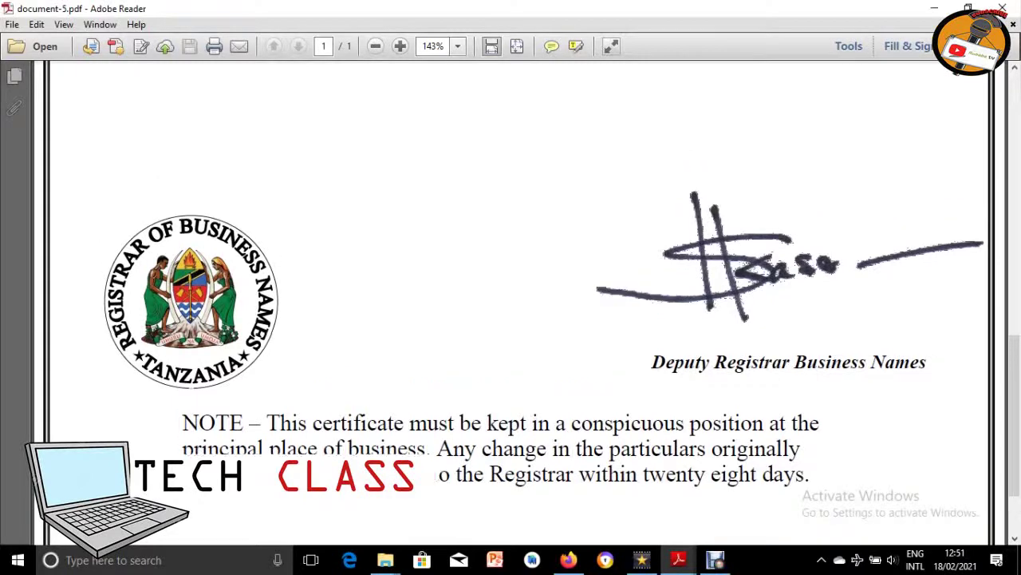
pyautogui.scroll(3, 519, 303)
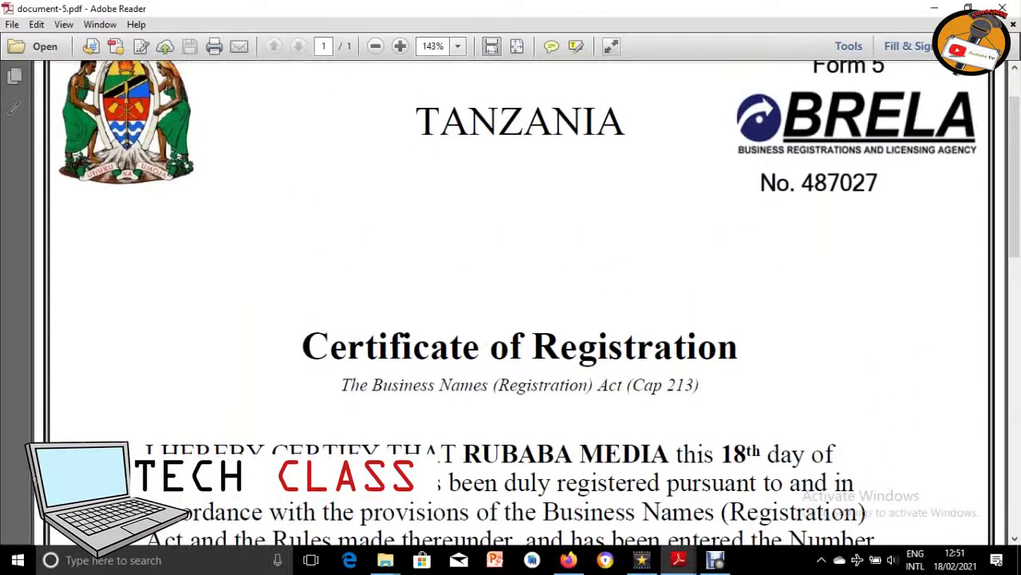
pyautogui.click(375, 45)
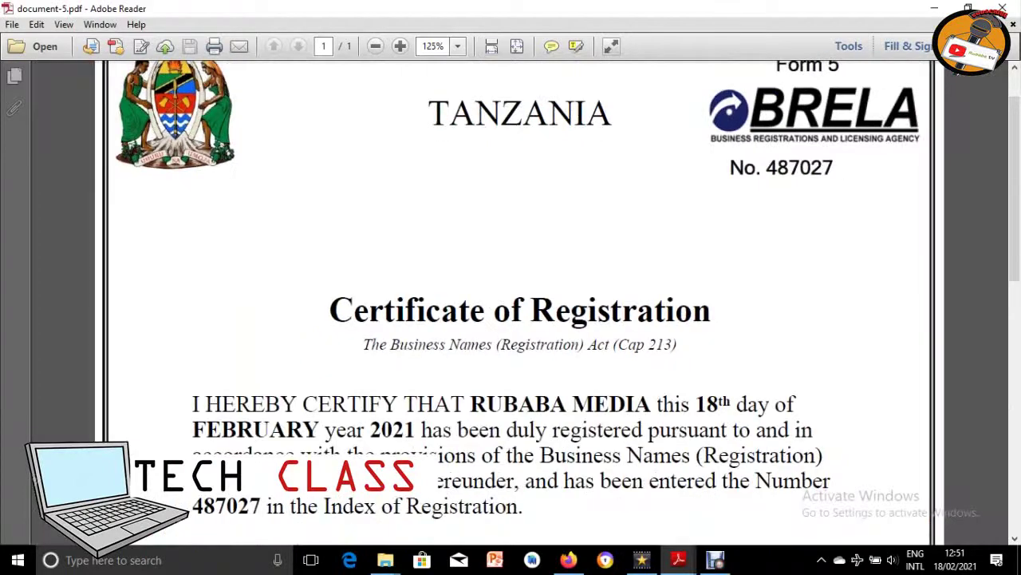
pyautogui.scroll(-15, 519, 304)
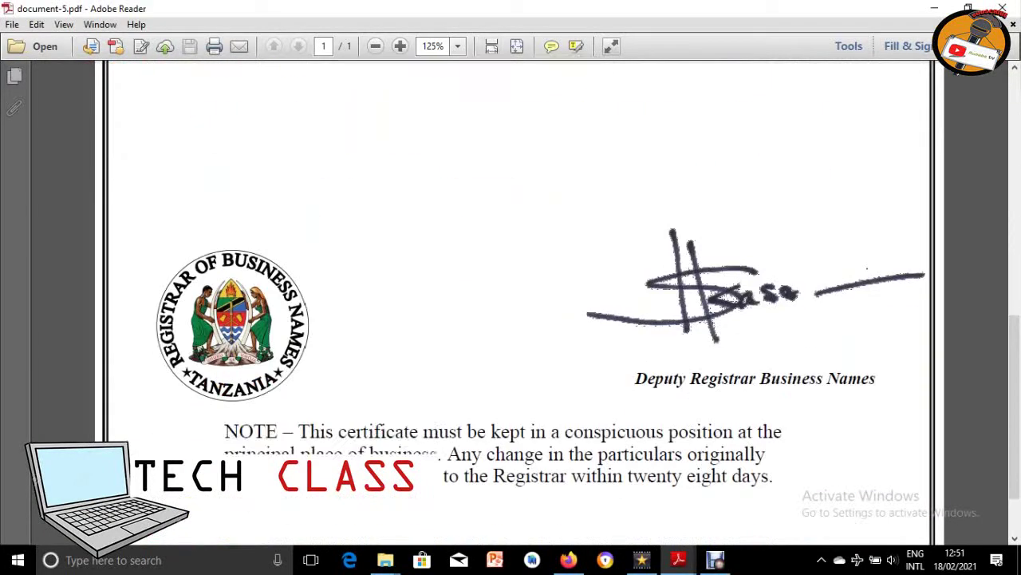
pyautogui.scroll(15, 519, 303)
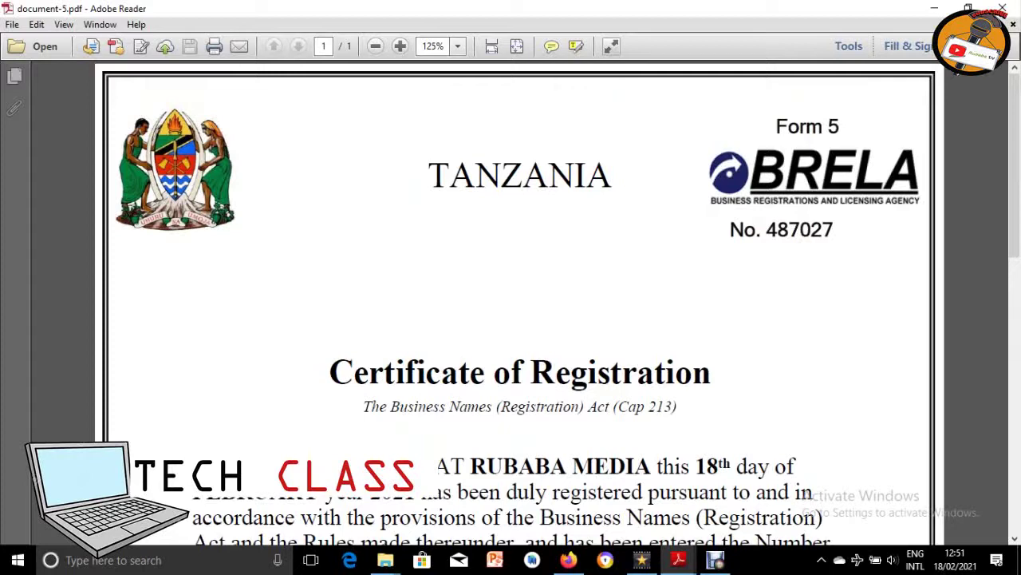
pyautogui.scroll(-3, 518, 319)
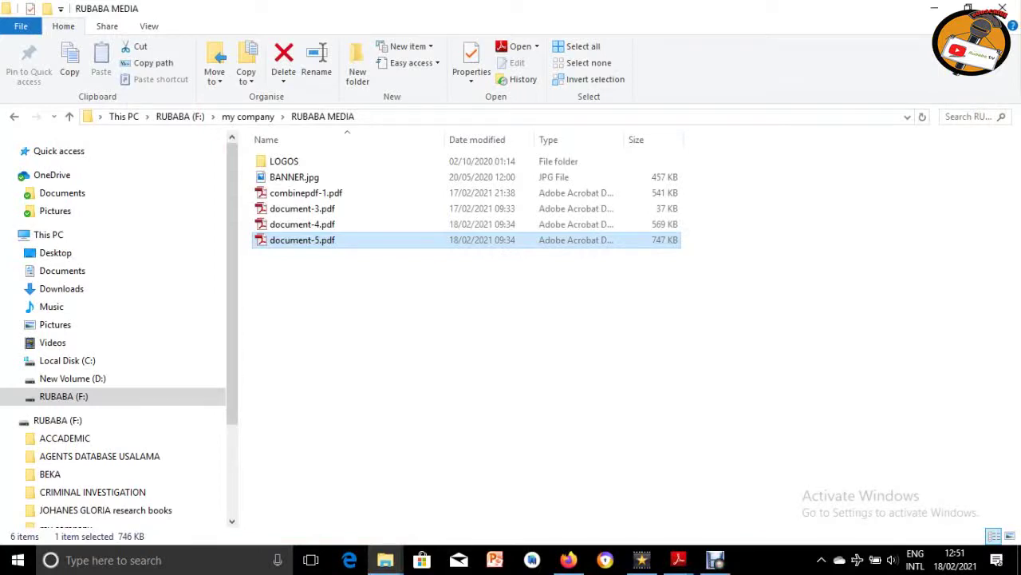
# Switch to the already open document-3.pdf and maximize its window.
pyautogui.moveTo(679, 559)
pyautogui.moveTo(750, 491)
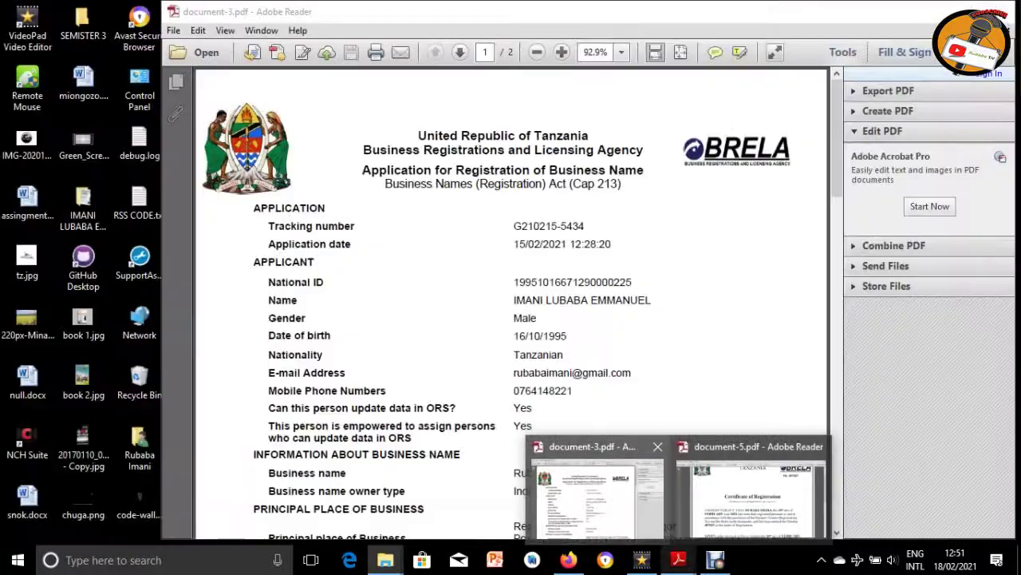
pyautogui.click(597, 491)
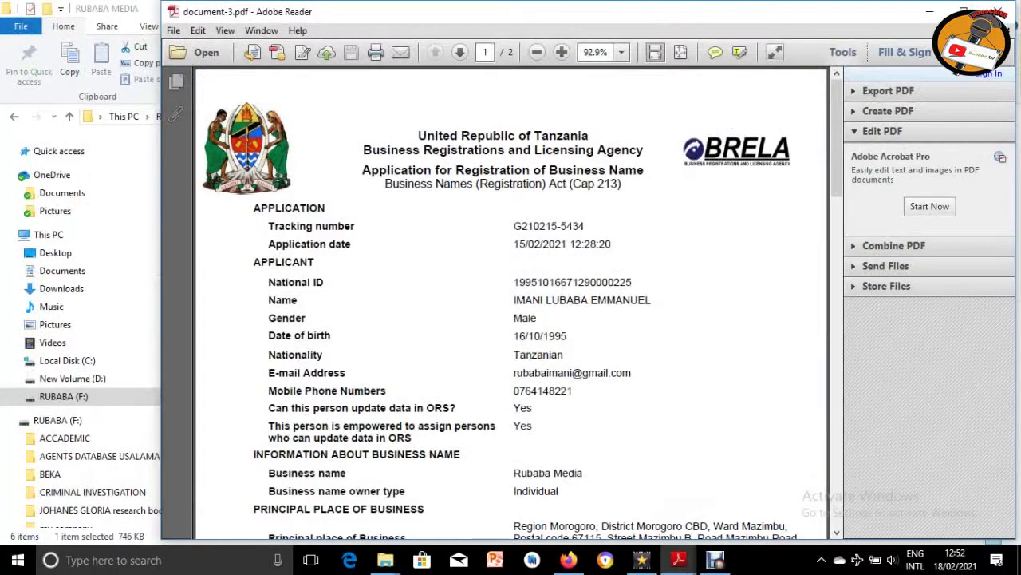
pyautogui.click(964, 12)
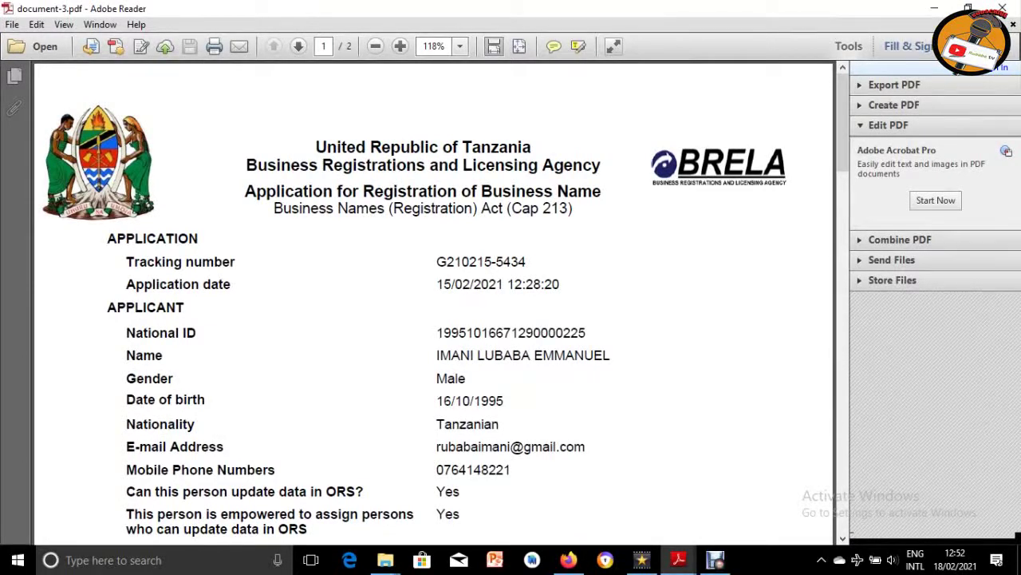
# Examine the application form's applicant, business place, business activity and owner sections, highlighting the national ID and business address details.
pyautogui.moveTo(587, 332); pyautogui.dragTo(435, 333)
pyautogui.scroll(-4, 435, 303)
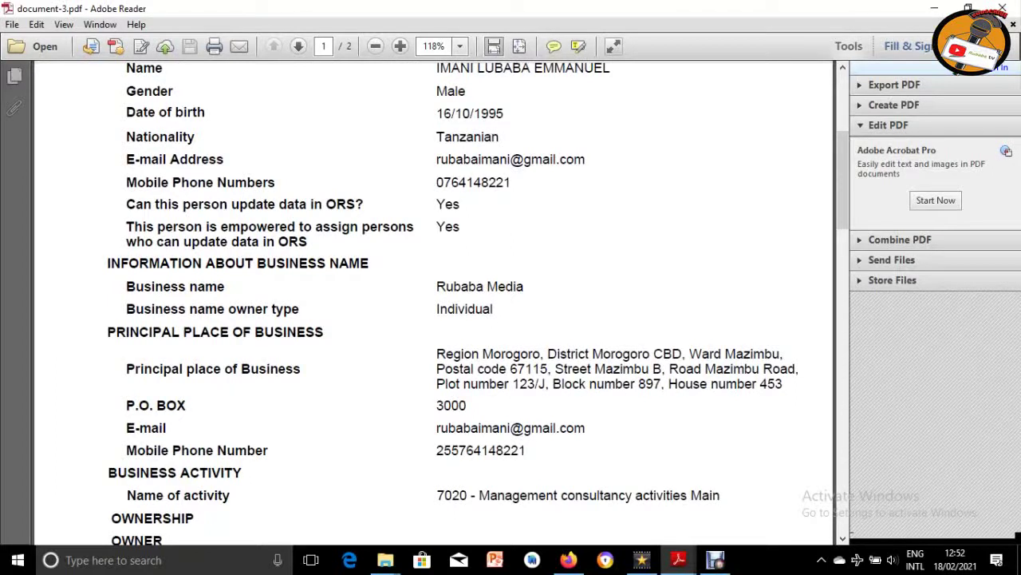
pyautogui.moveTo(524, 428); pyautogui.dragTo(436, 354)
pyautogui.scroll(-2, 435, 304)
pyautogui.scroll(-8, 435, 304)
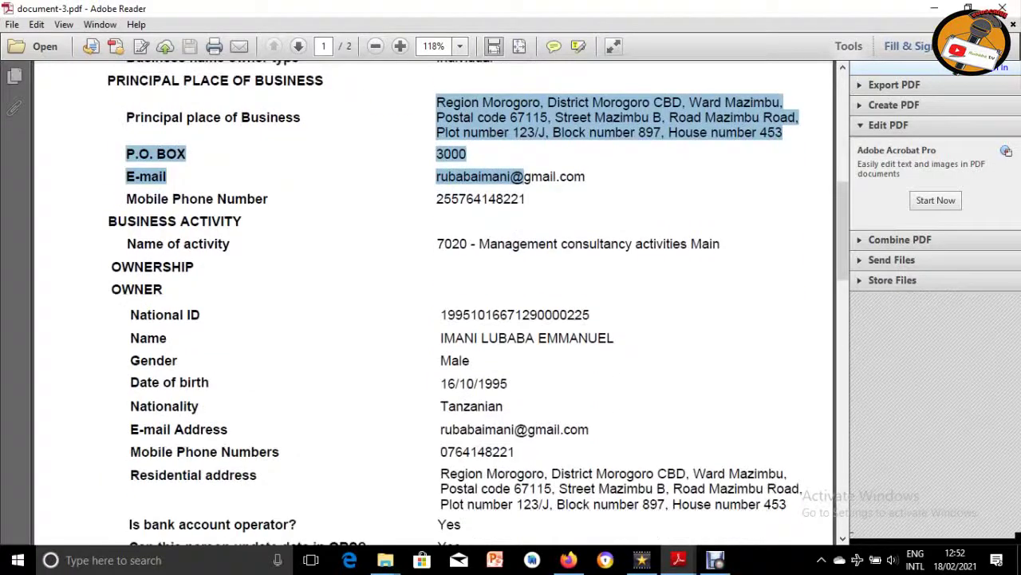
pyautogui.scroll(4, 435, 303)
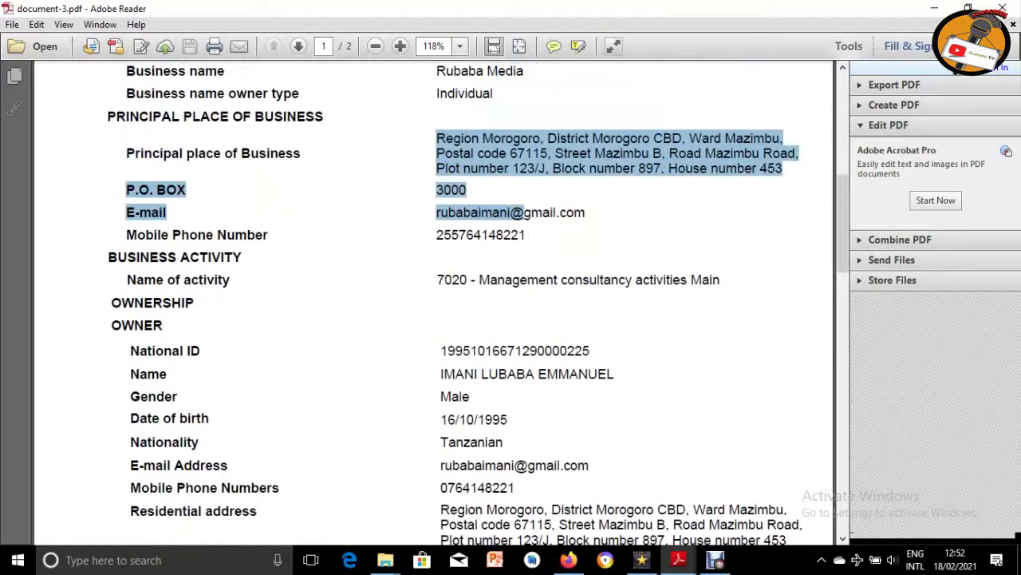
pyautogui.scroll(-2, 435, 304)
pyautogui.scroll(2, 435, 303)
pyautogui.click(435, 303)
pyautogui.scroll(-4, 435, 303)
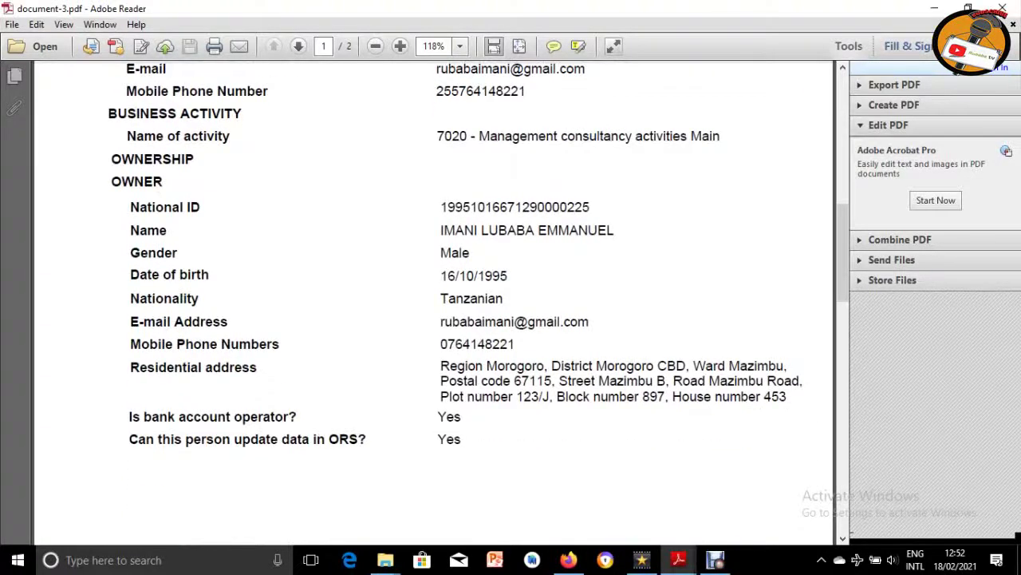
pyautogui.scroll(7, 466, 297)
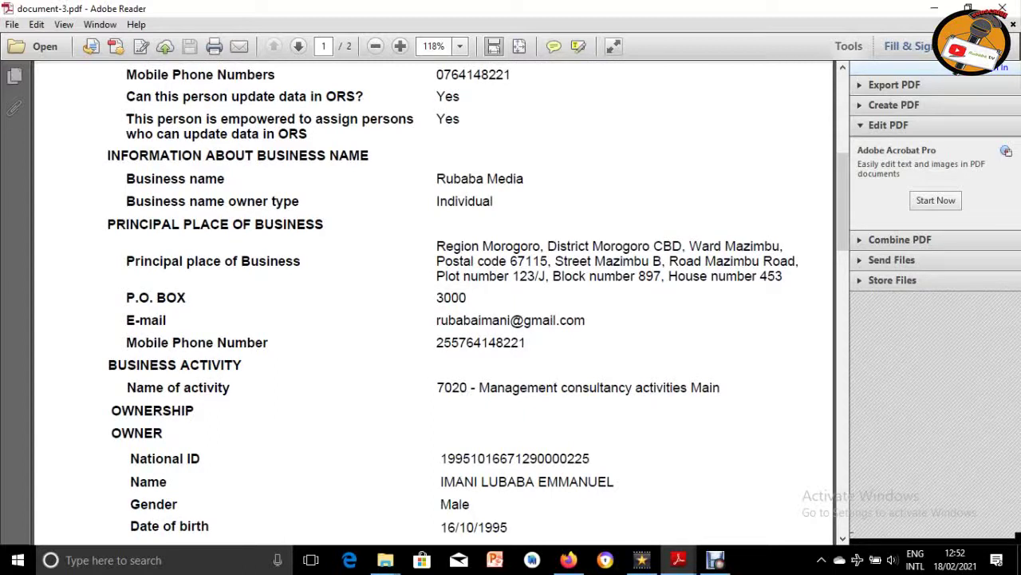
pyautogui.click(935, 8)
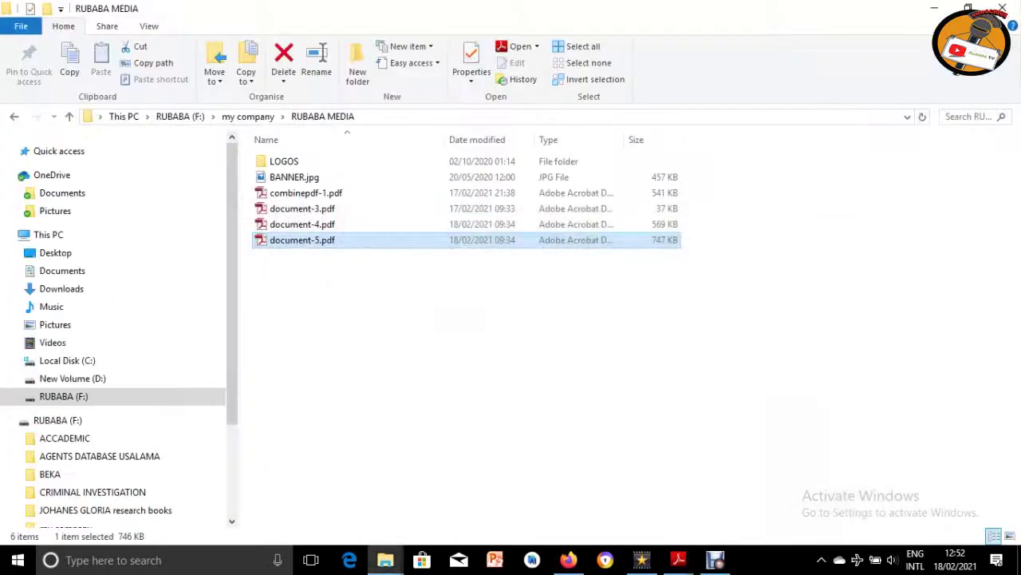
pyautogui.moveTo(678, 559)
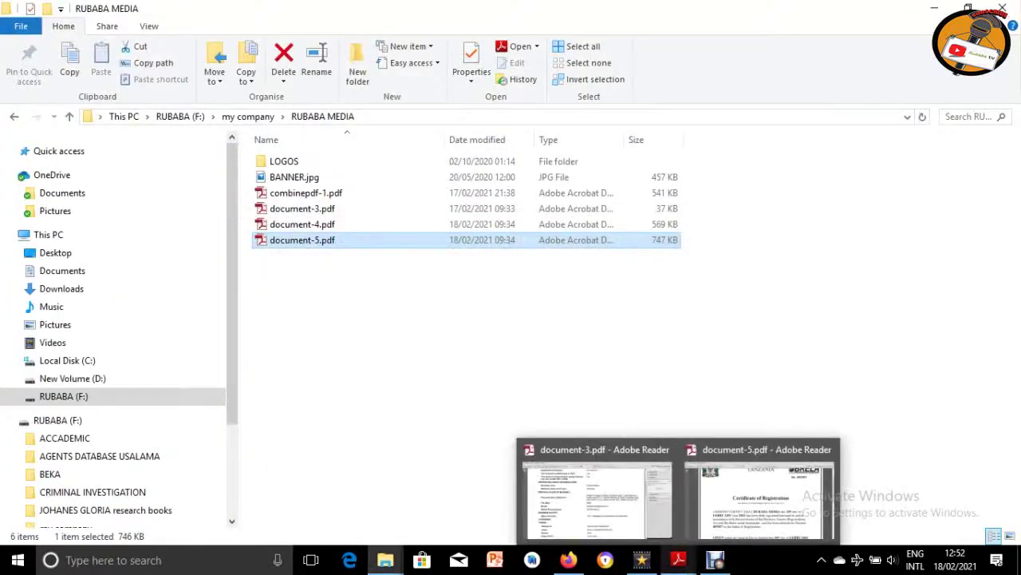
pyautogui.moveTo(597, 498)
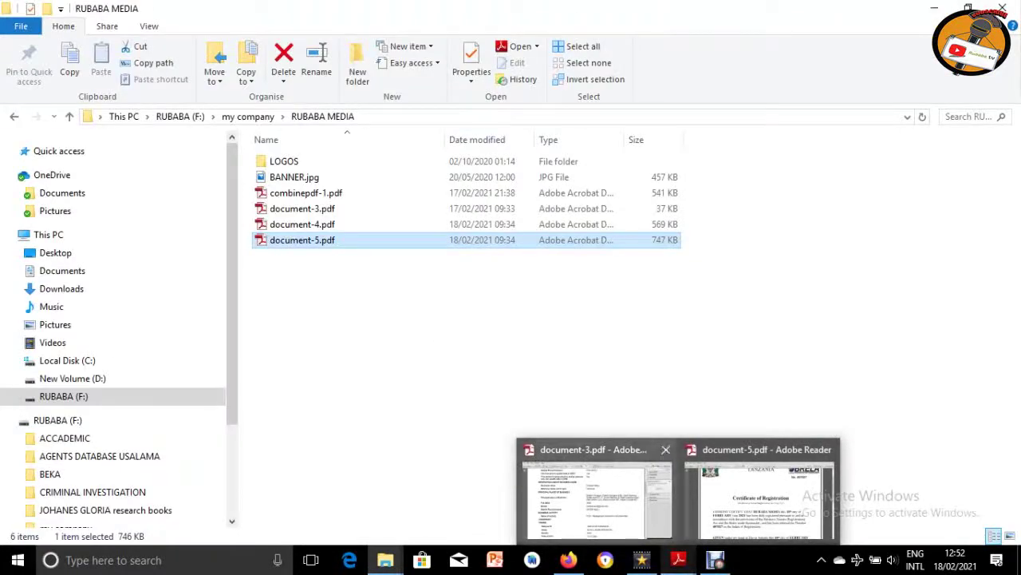
pyautogui.click(597, 491)
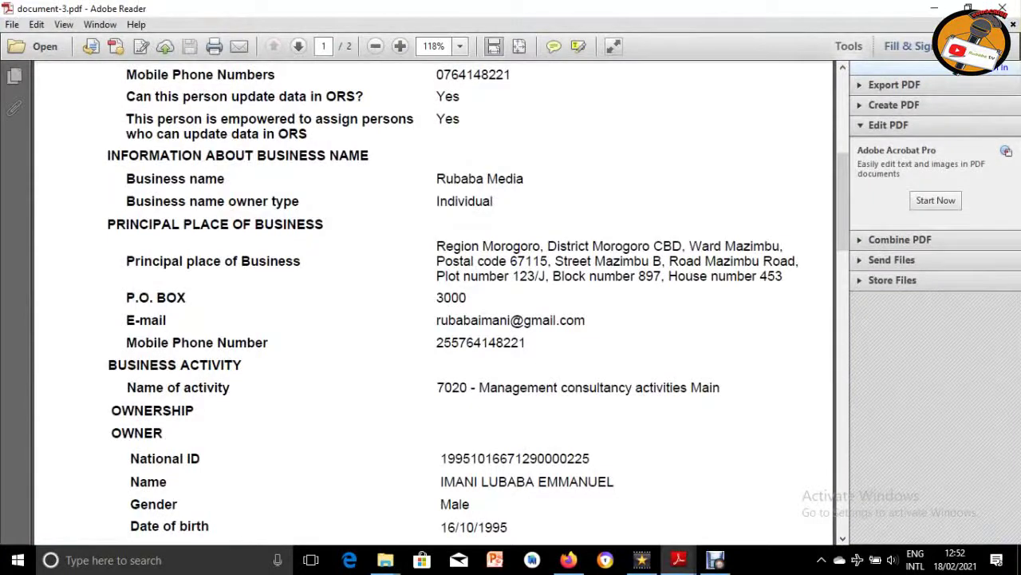
# Highlight the business name and then the business e-mail address in the application form to point them out.
pyautogui.moveTo(524, 179); pyautogui.dragTo(436, 179)
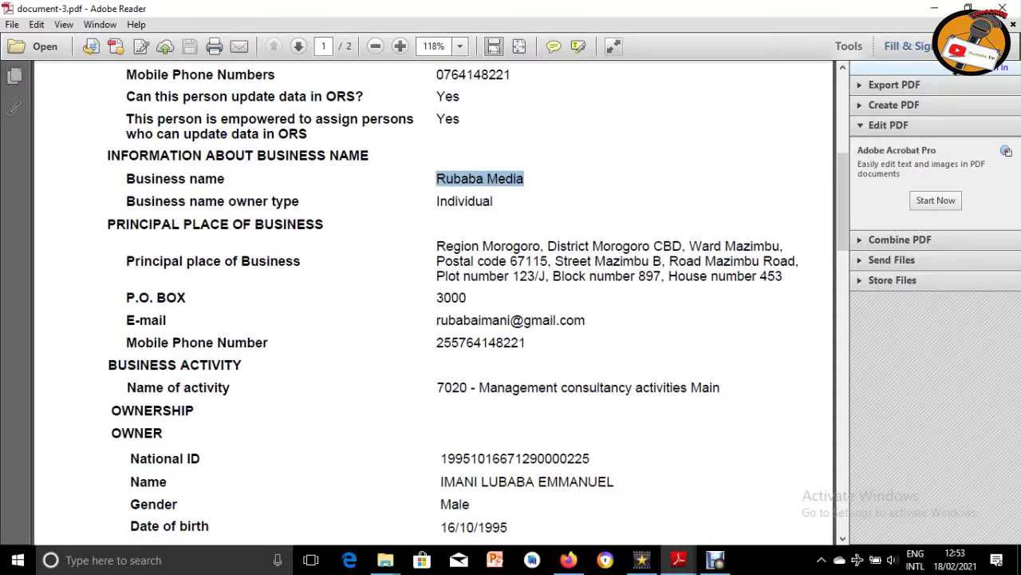
pyautogui.click(525, 261)
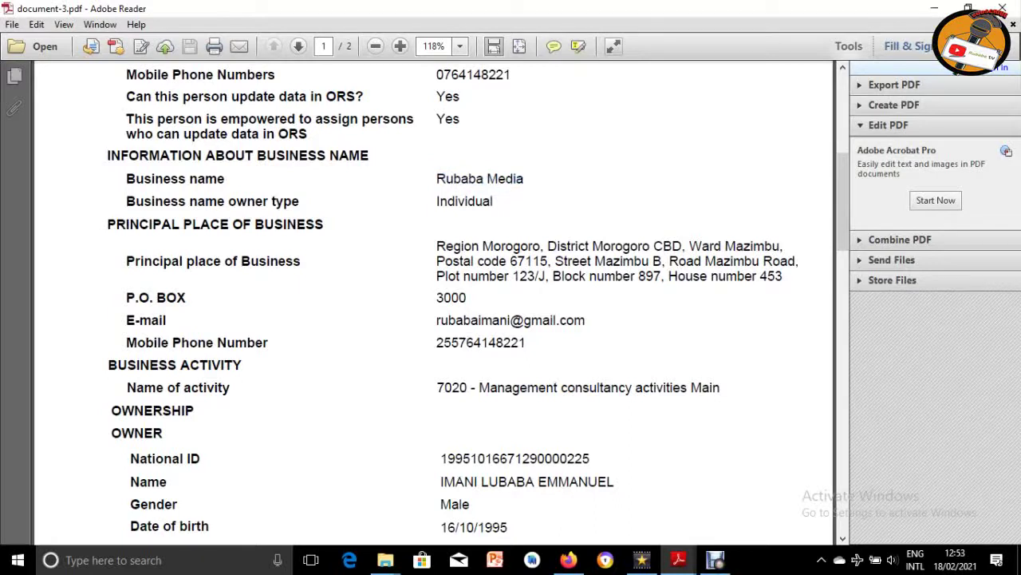
pyautogui.moveTo(587, 320); pyautogui.dragTo(436, 320)
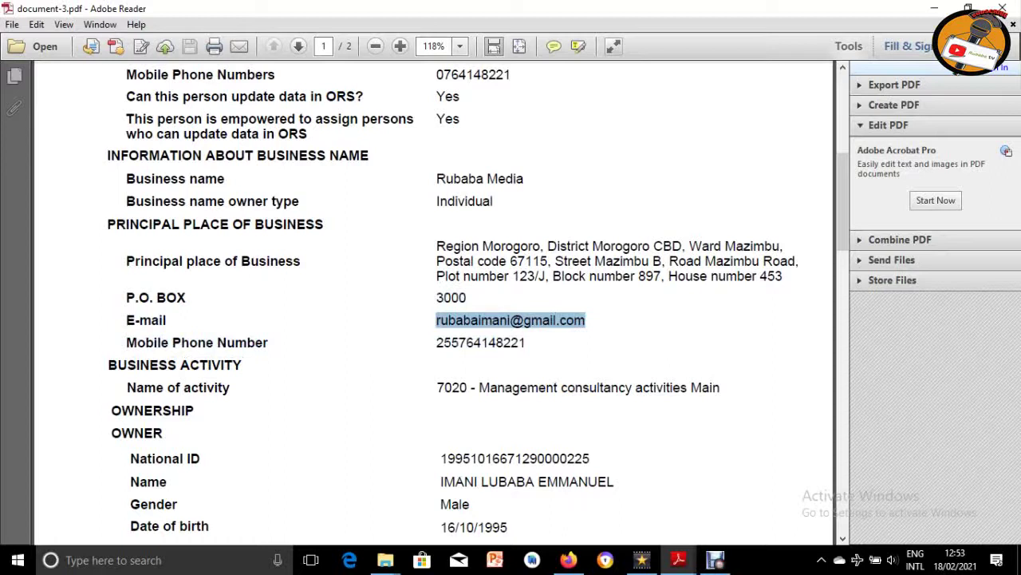
pyautogui.click(518, 321)
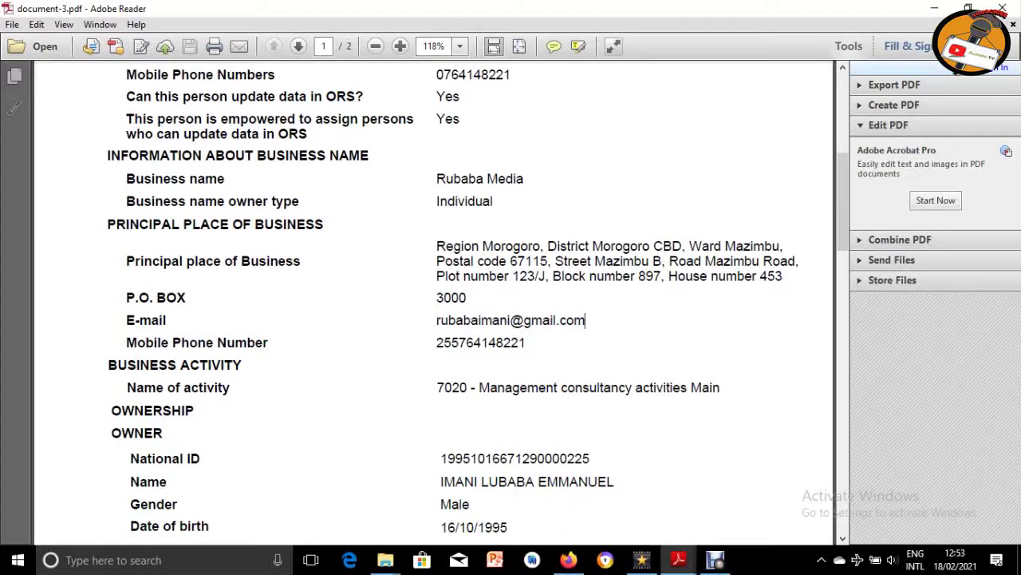
pyautogui.moveTo(588, 320); pyautogui.dragTo(436, 320)
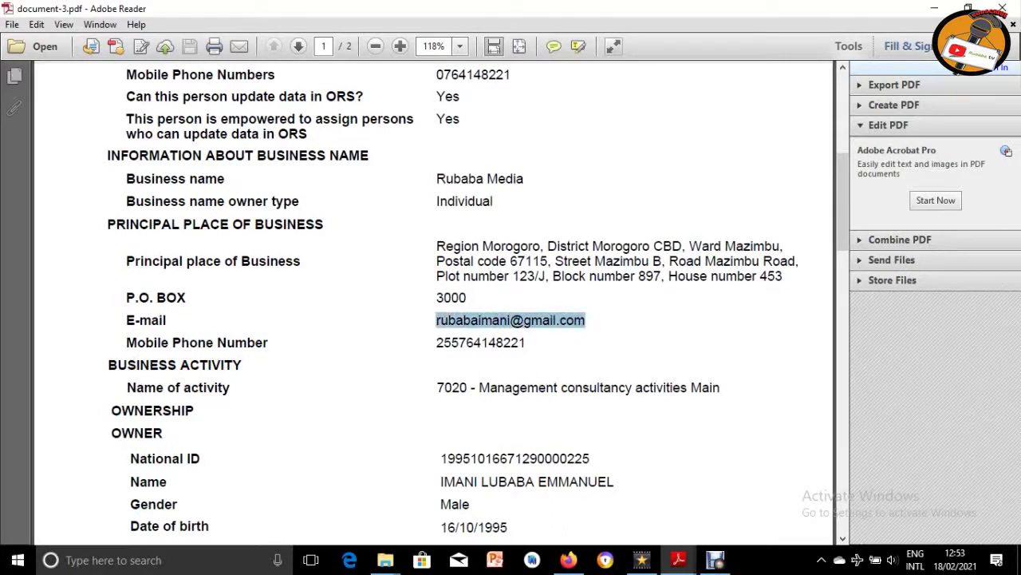
# Examine the owner details at the end of the application form's first page and pause the recording in Debut Professional.
pyautogui.scroll(-6, 435, 303)
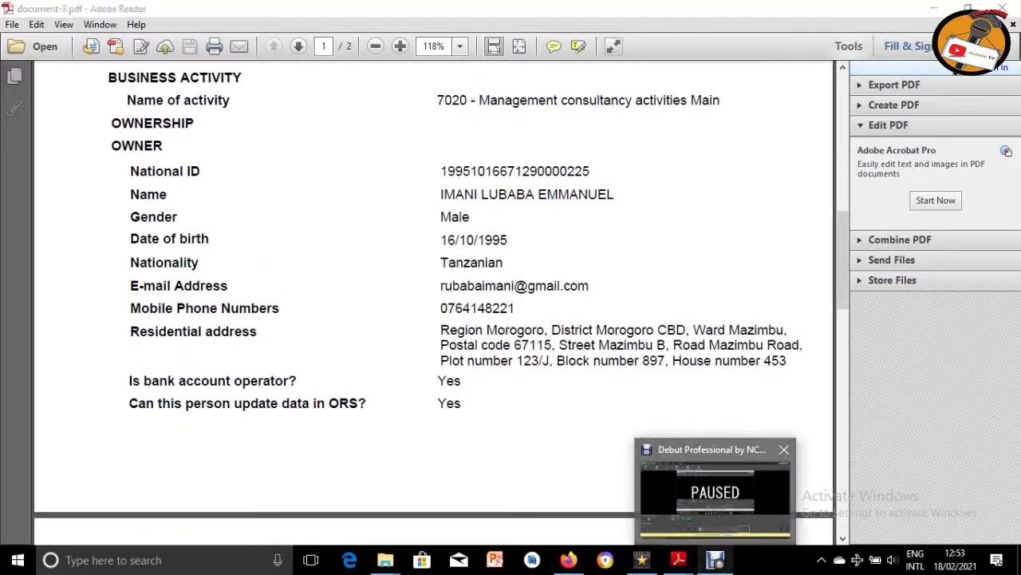
pyautogui.click(715, 560)
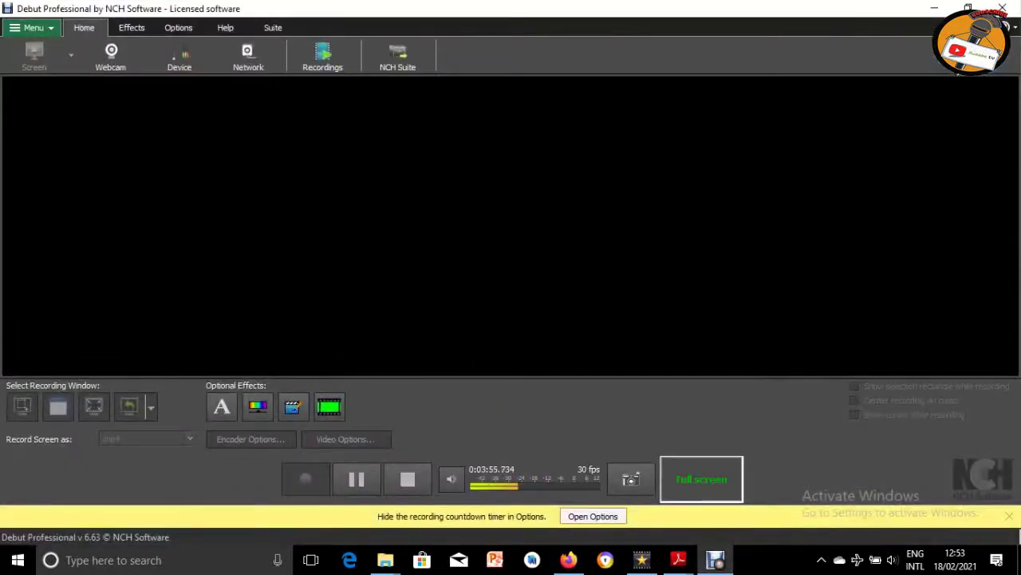
pyautogui.click(356, 479)
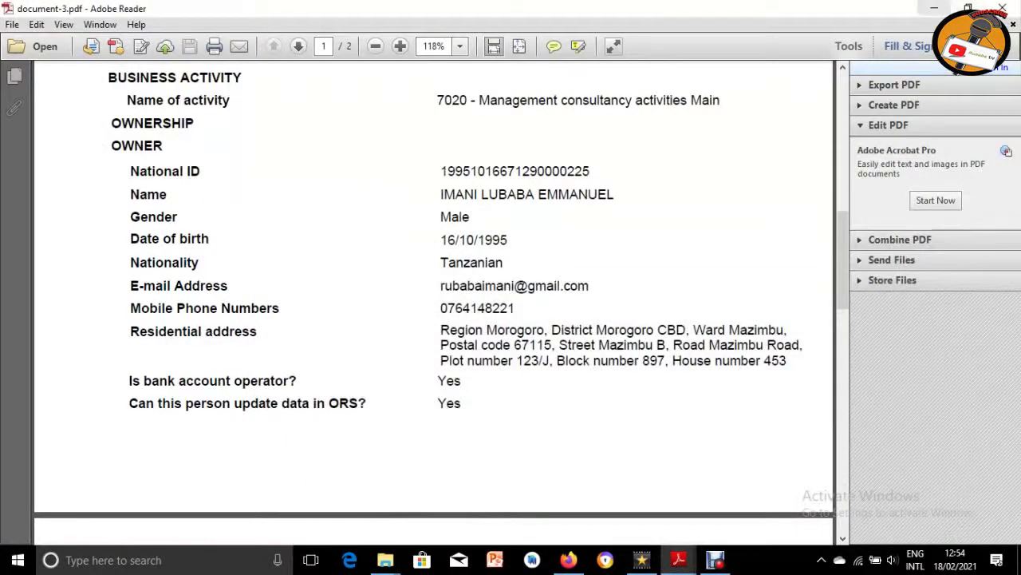
# Minimize the application form, switch to Firefox and check its list of open tabs.
pyautogui.click(934, 8)
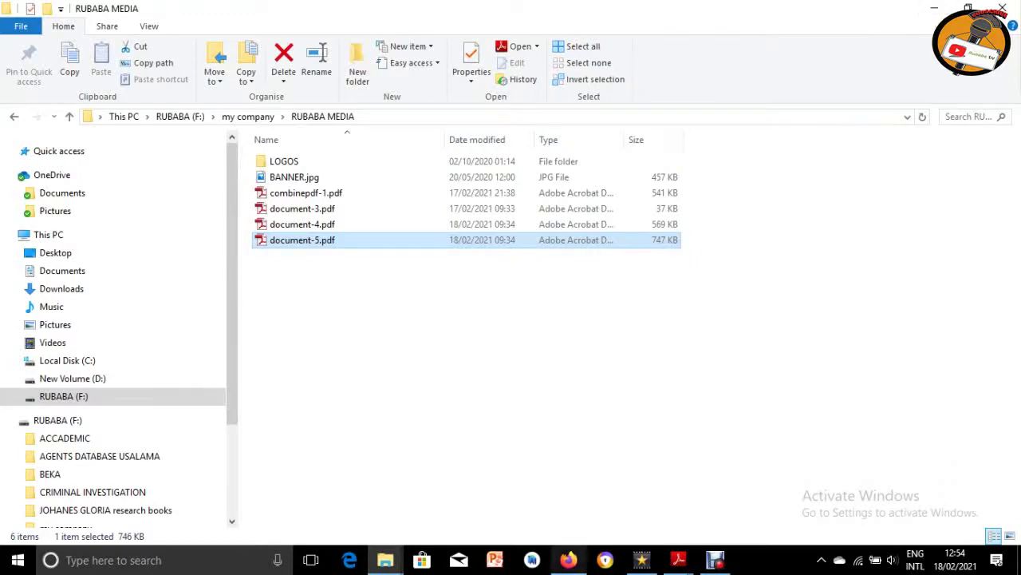
pyautogui.click(568, 559)
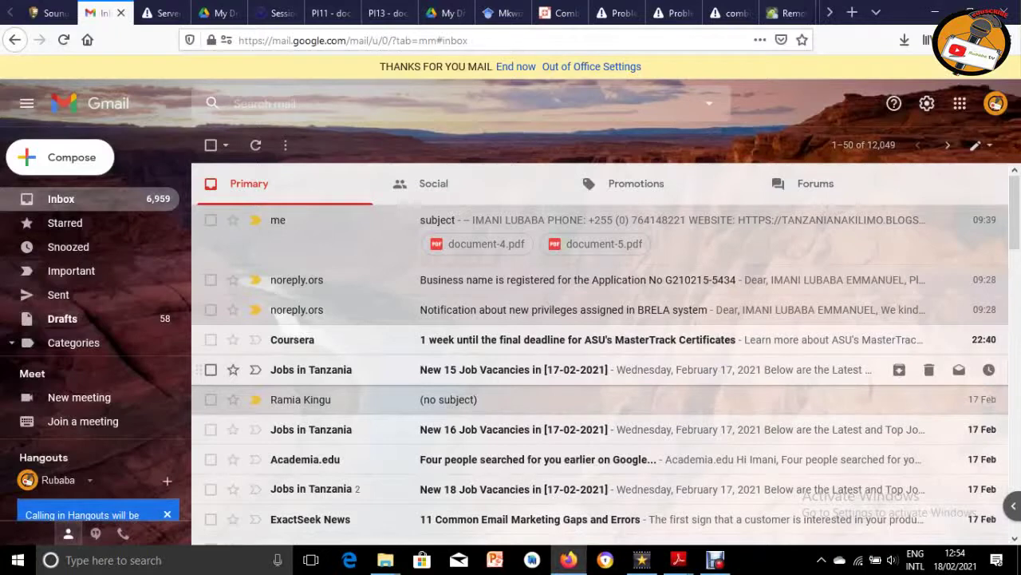
pyautogui.rightClick(568, 560)
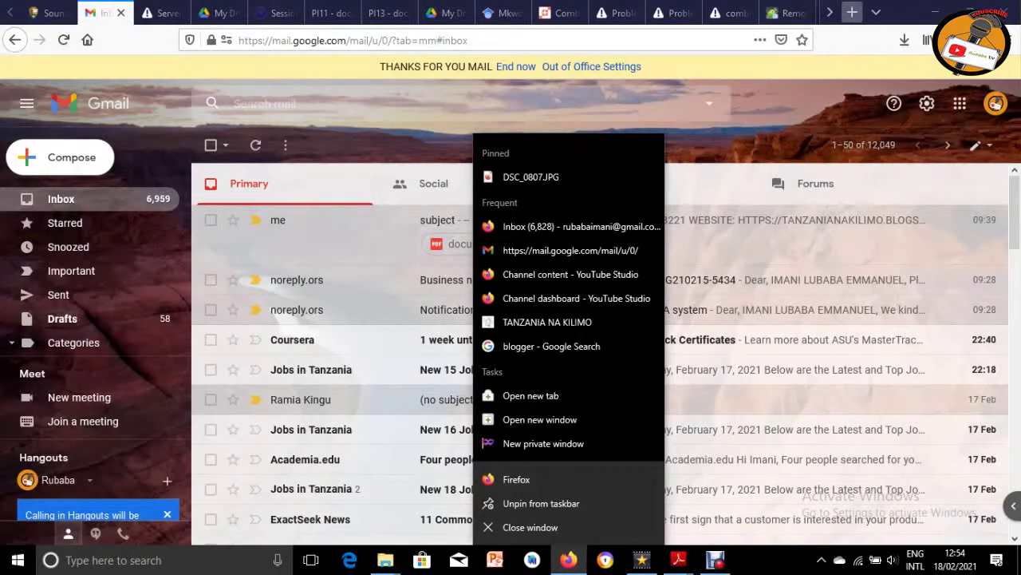
pyautogui.click(876, 12)
pyautogui.click(876, 12)
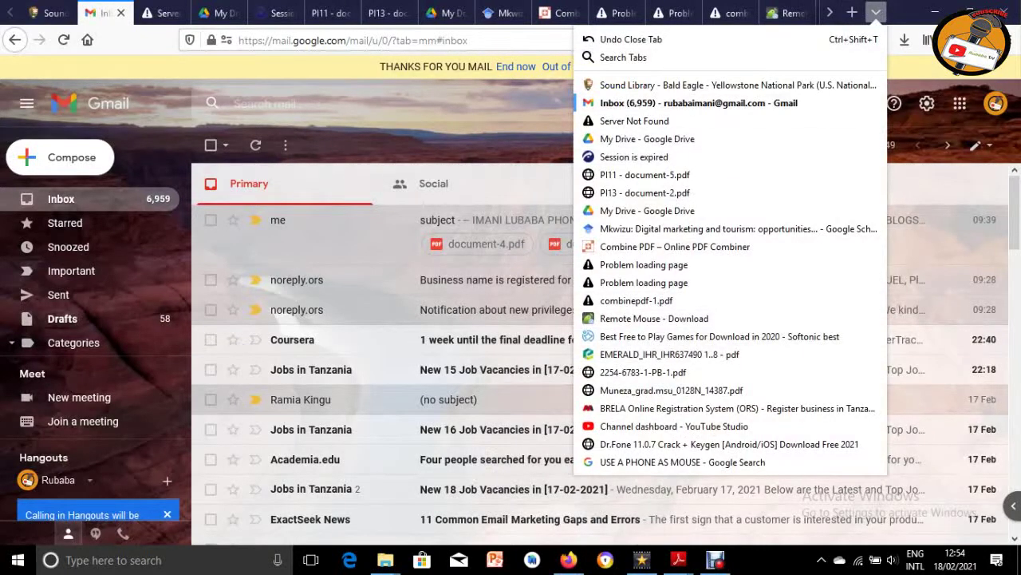
pyautogui.press('Escape')
pyautogui.click(469, 40)
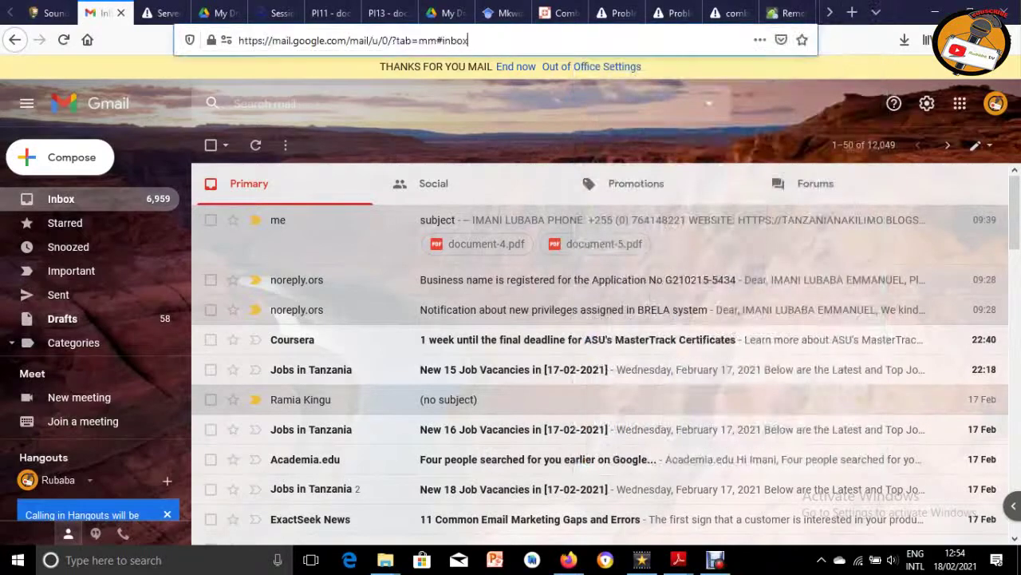
# Switch to the third browser tab and load the BRELA Online Registration System site from the address suggestions for "brel".
pyautogui.hotkey('ctrl', 'Tab')
pyautogui.hotkey('ctrl', 'Tab')
pyautogui.hotkey('ctrl', 'shift', 'Tab')
pyautogui.press('Return')
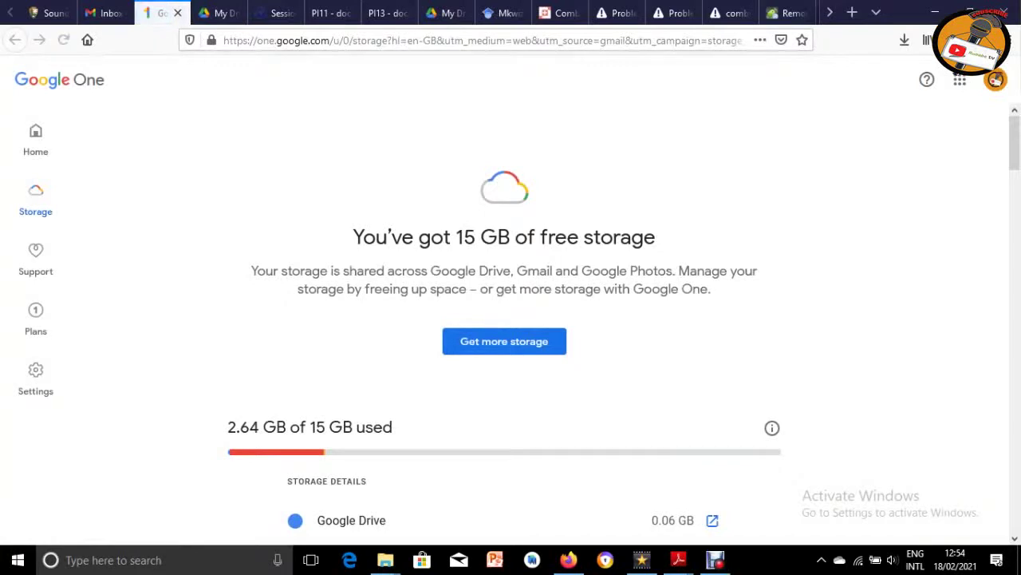
pyautogui.hotkey('ctrl', 'l')
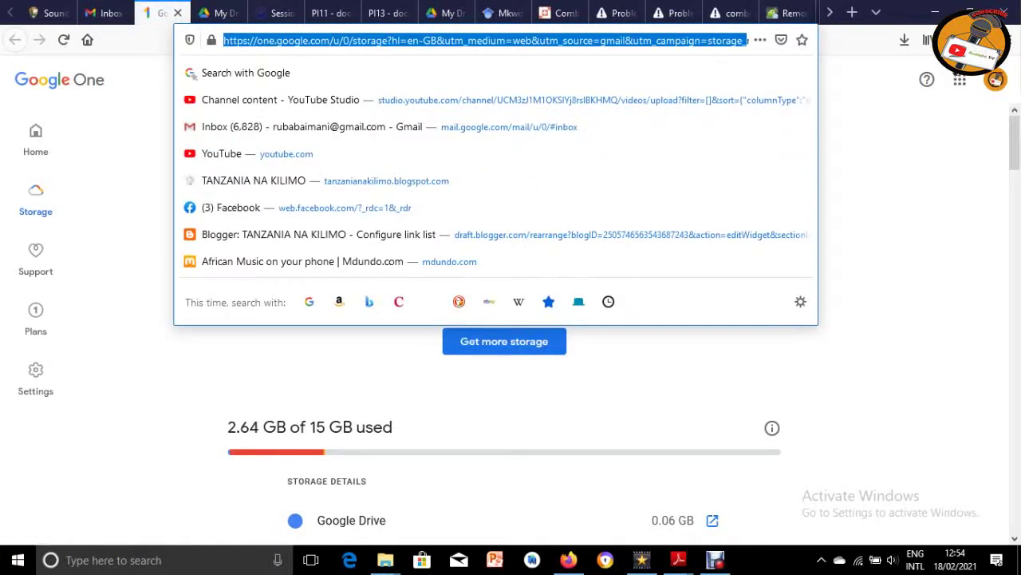
pyautogui.hotkey('ctrl', 'x')
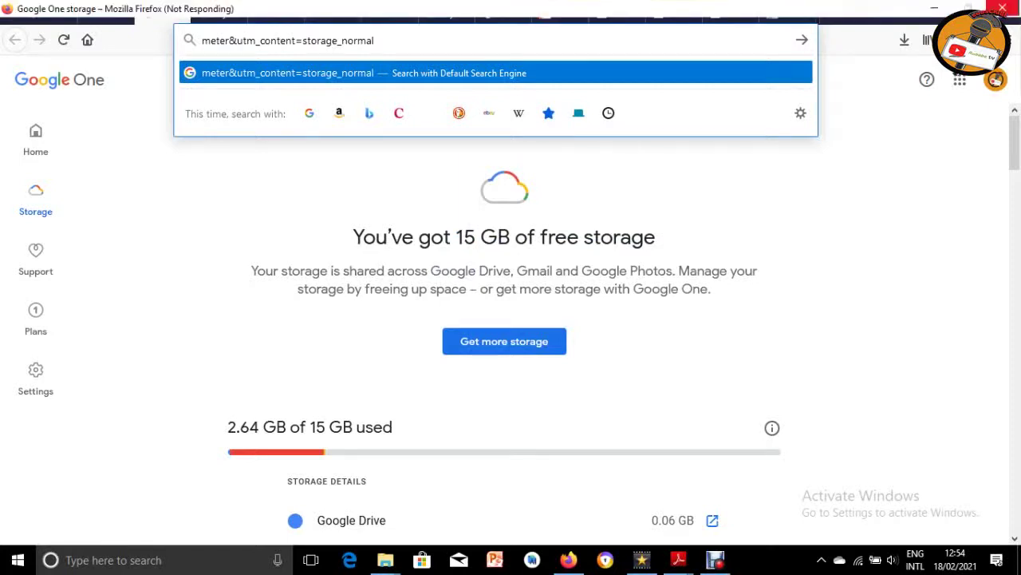
pyautogui.hotkey('ctrl', 'a')
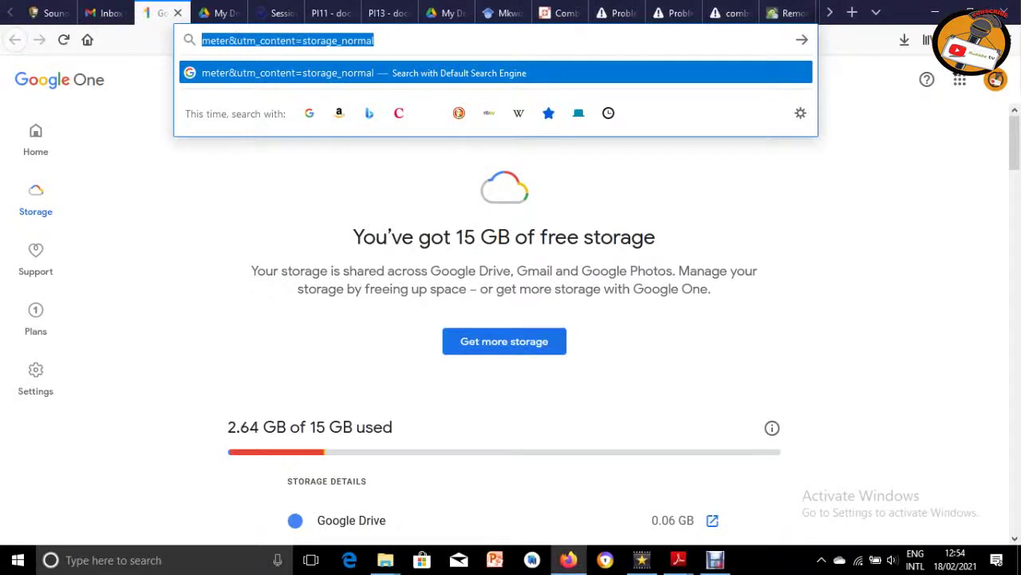
pyautogui.press('BackSpace')
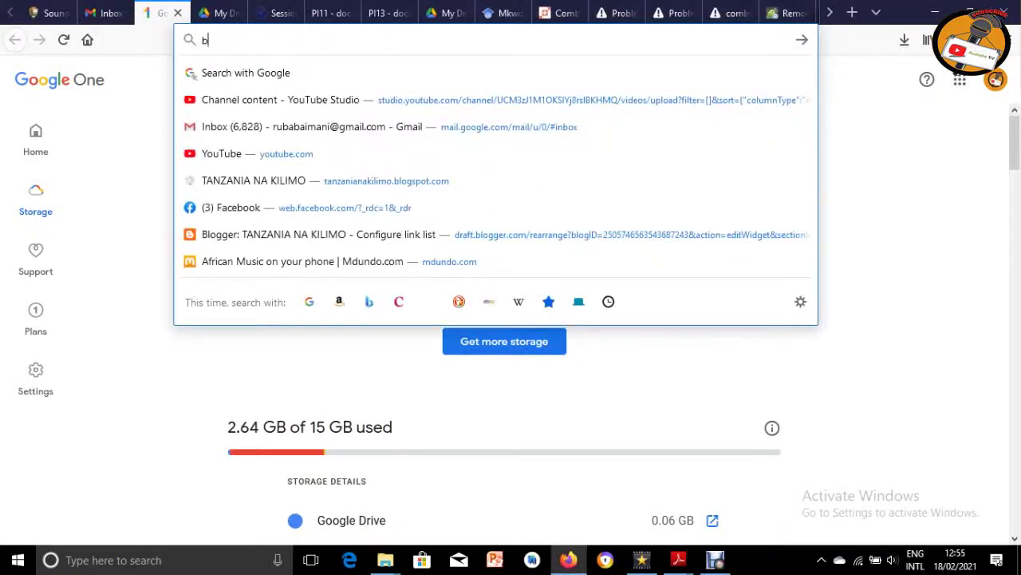
pyautogui.write('brel')
pyautogui.press('Down')
pyautogui.press('Down')
pyautogui.press('Return')
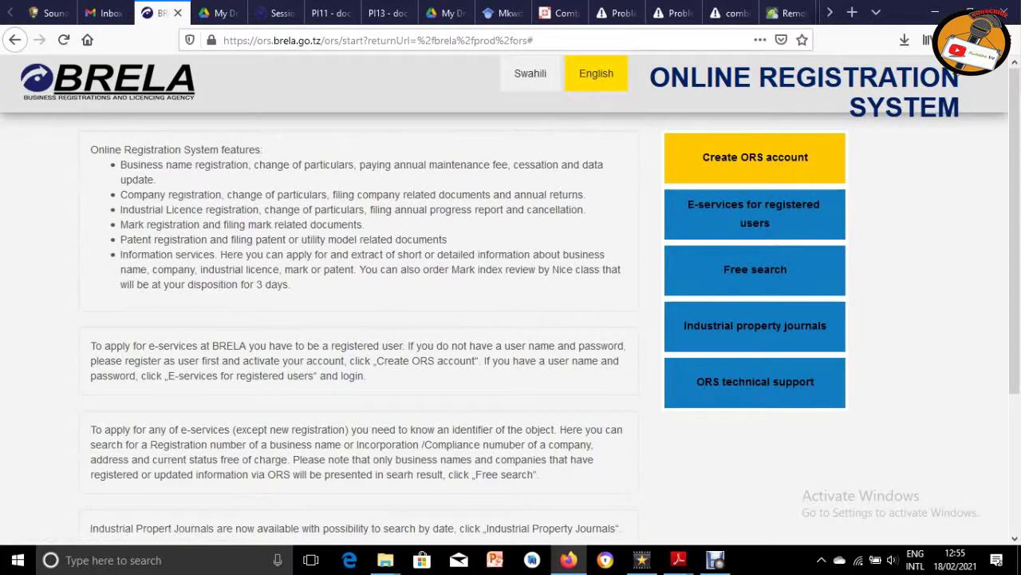
# Look over the Online Registration System homepage and open the form for creating an ORS account.
pyautogui.scroll(-3, 510, 319)
pyautogui.scroll(3, 510, 319)
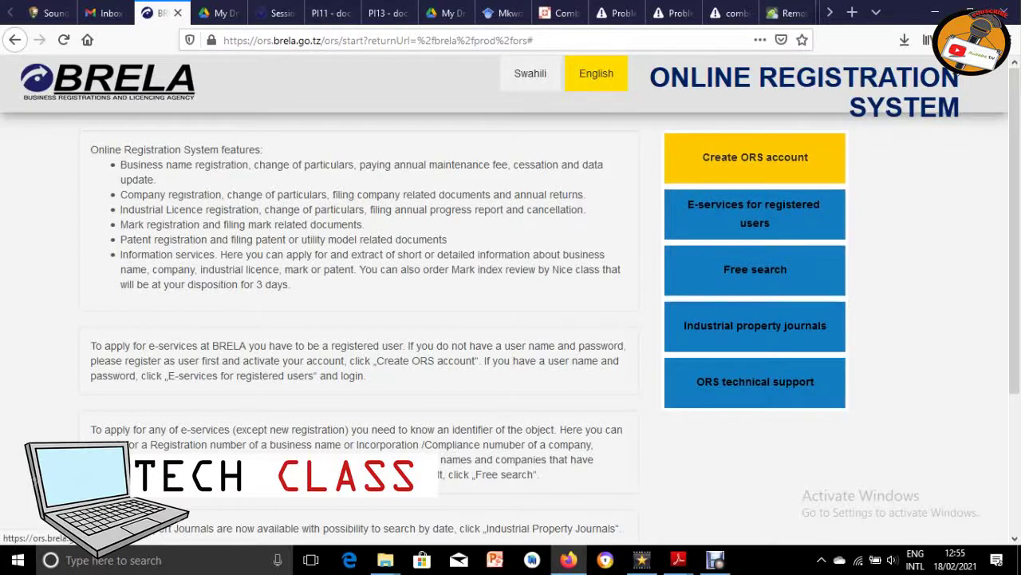
pyautogui.click(755, 157)
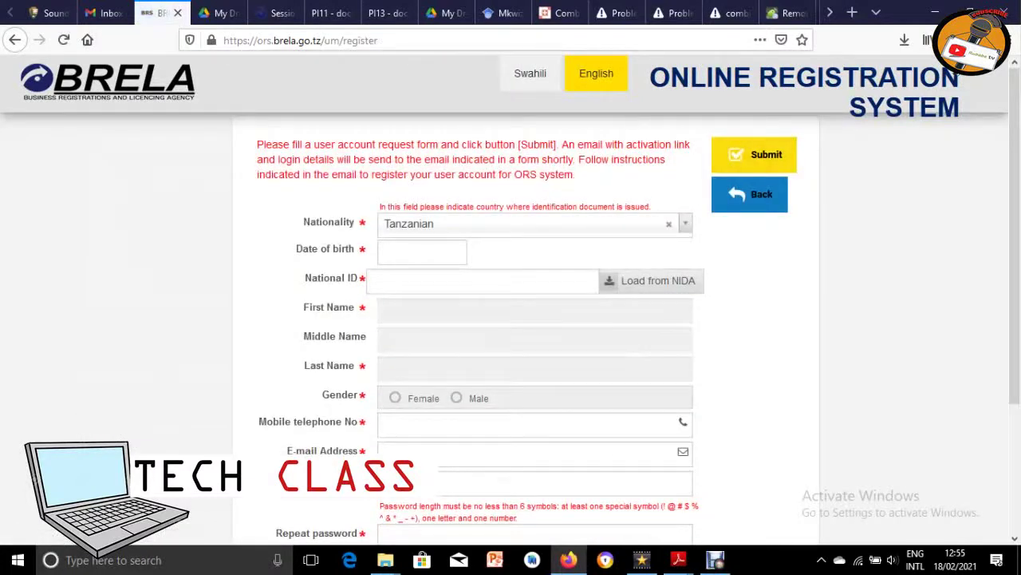
# Examine the account request form's fields, from nationality and National ID through password, captcha and the privacy agreement.
pyautogui.scroll(-4, 526, 319)
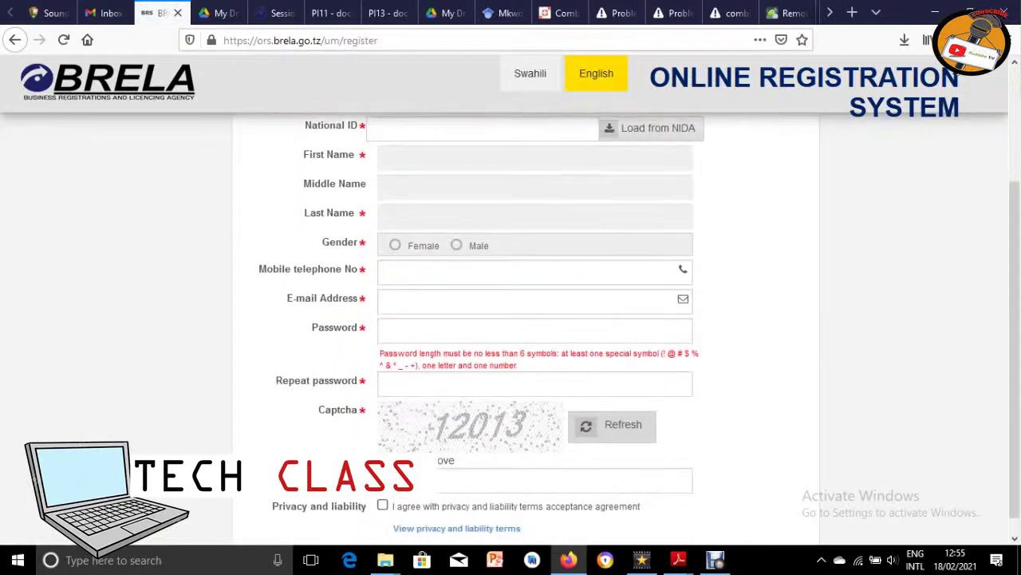
pyautogui.scroll(4, 526, 319)
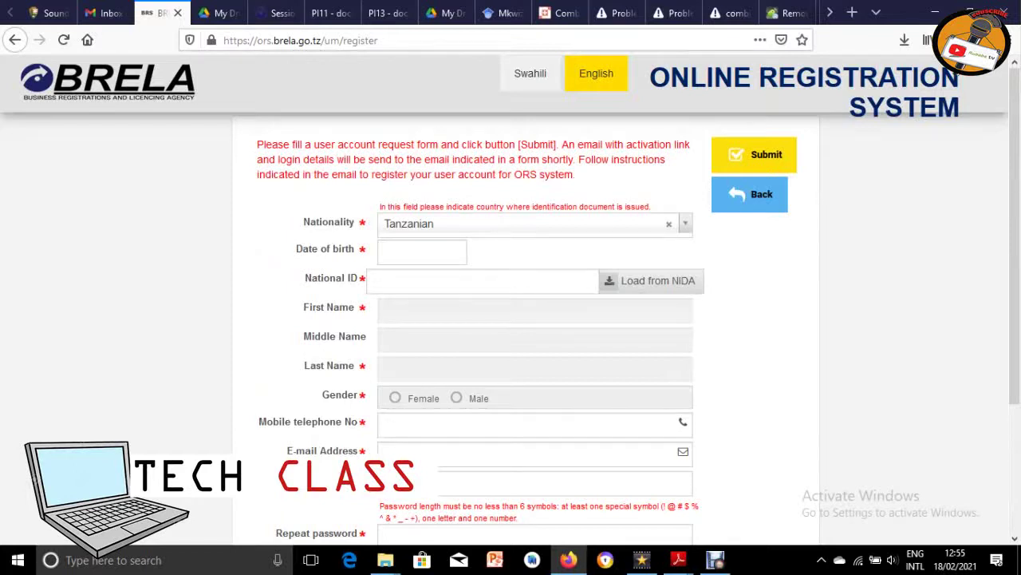
pyautogui.scroll(-2, 527, 319)
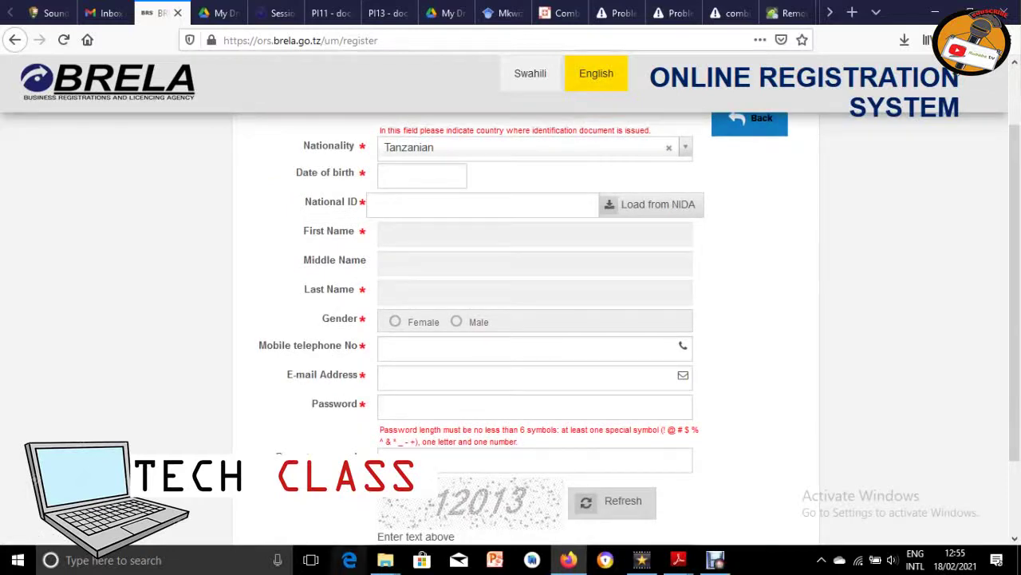
pyautogui.scroll(-2, 527, 319)
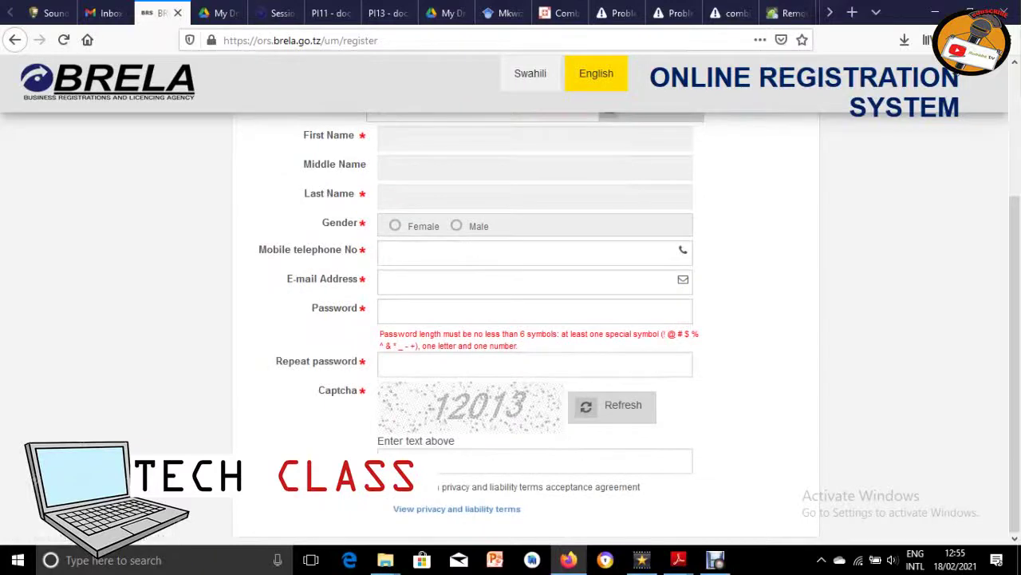
pyautogui.scroll(3, 527, 319)
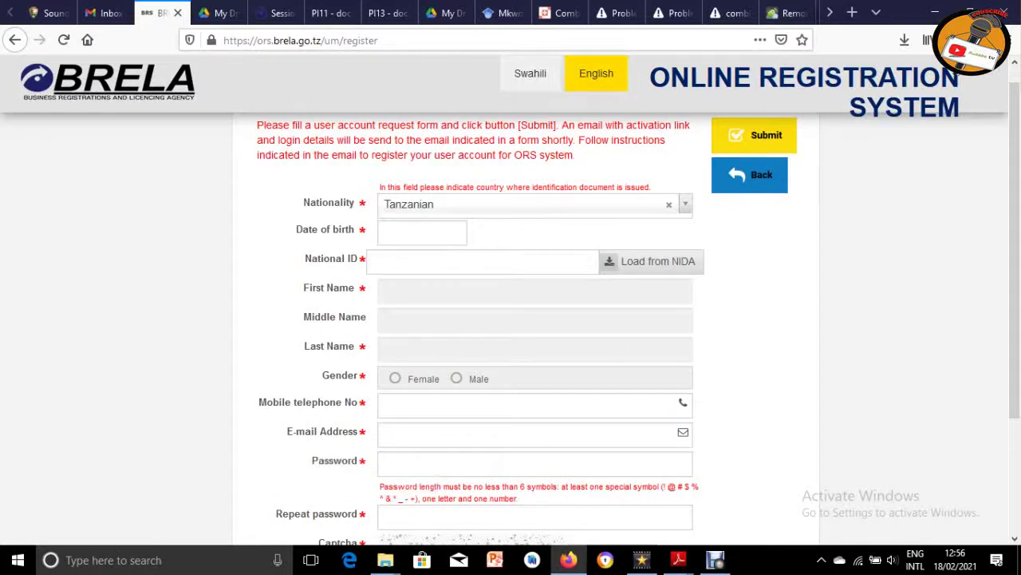
pyautogui.scroll(-2, 511, 319)
pyautogui.scroll(2, 510, 319)
pyautogui.click(376, 261)
pyautogui.scroll(-2, 510, 319)
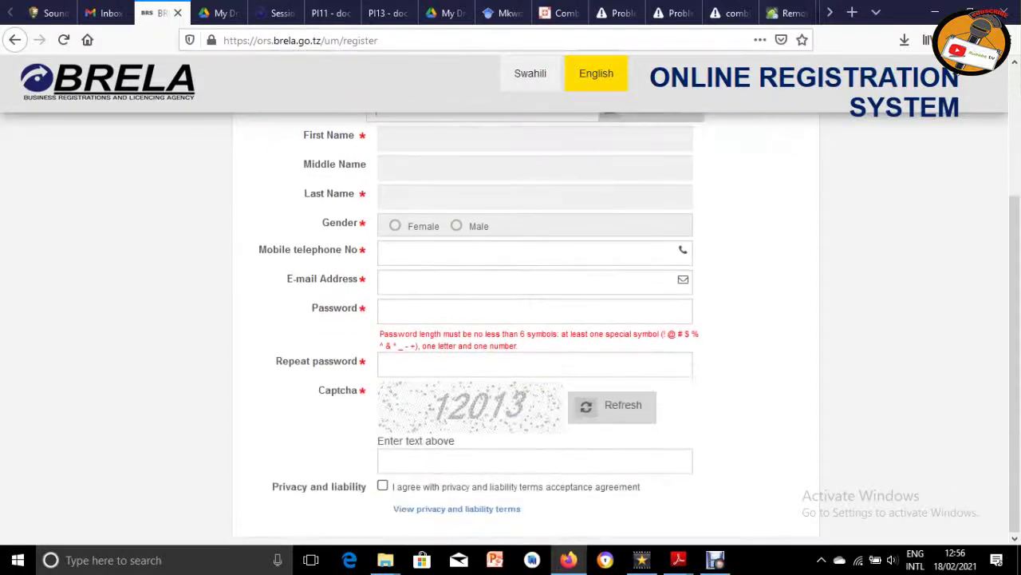
pyautogui.scroll(1, 510, 319)
pyautogui.scroll(1, 511, 319)
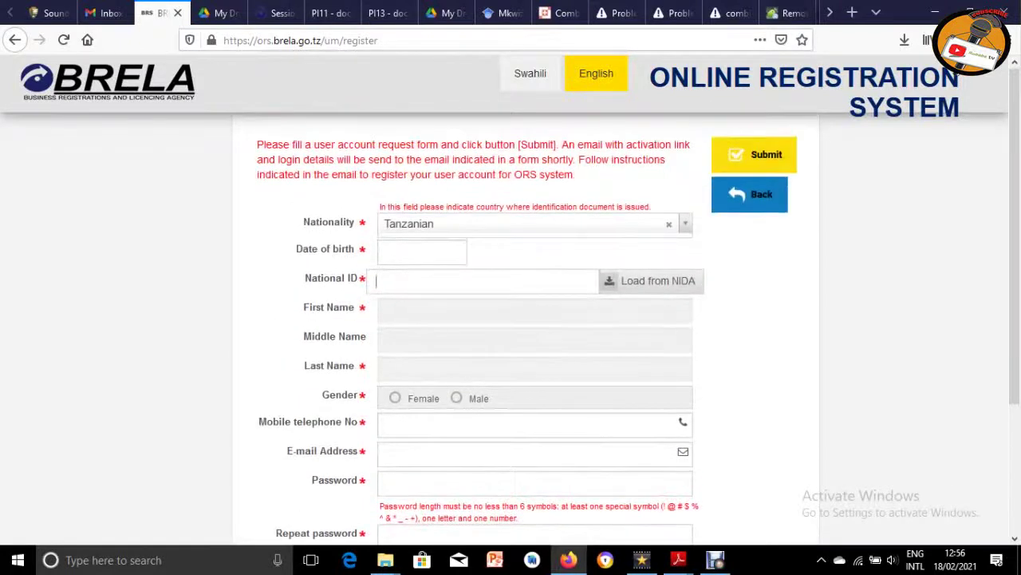
pyautogui.scroll(-1, 511, 319)
pyautogui.scroll(-1, 511, 320)
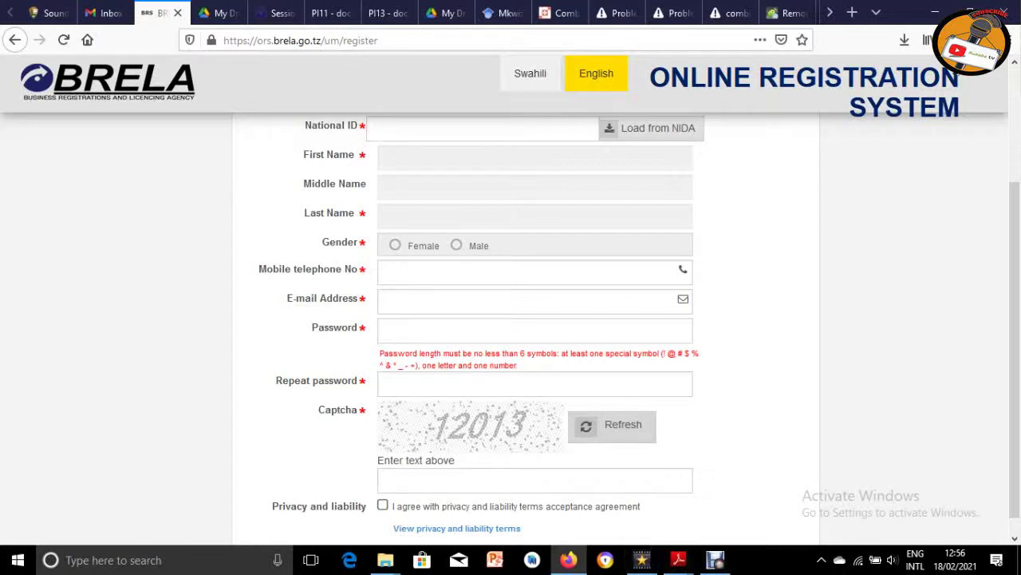
# Return to the ORS homepage, review its service descriptions and view it in Swahili before restoring English.
pyautogui.hotkey('alt', 'Left')
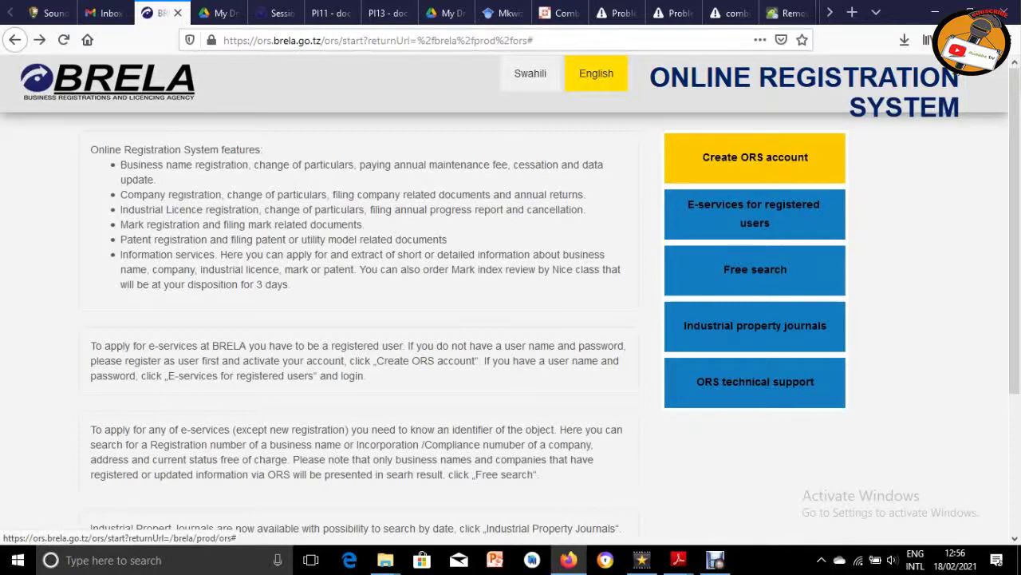
pyautogui.scroll(-3, 511, 320)
pyautogui.scroll(3, 510, 320)
pyautogui.scroll(1, 511, 319)
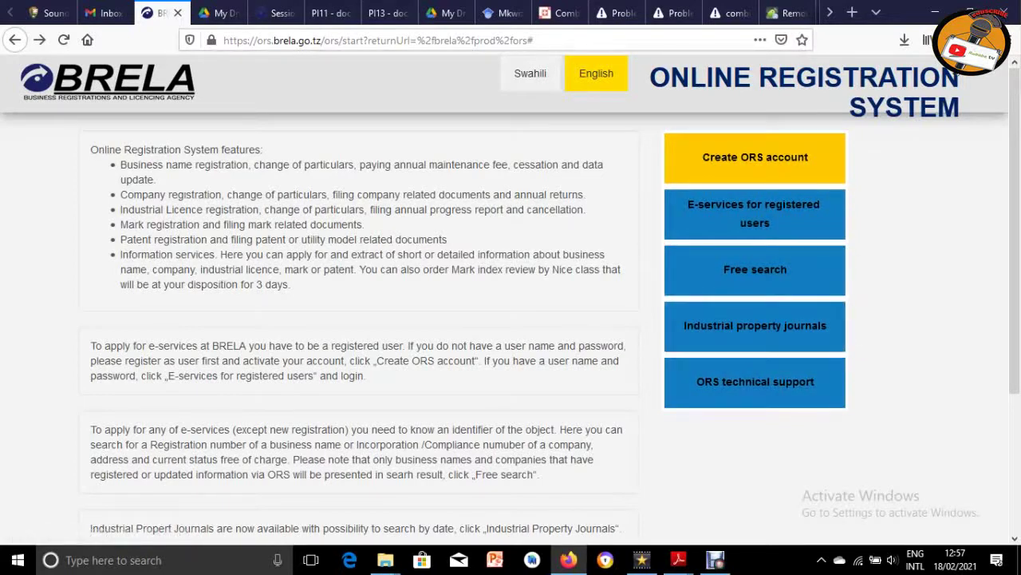
pyautogui.click(530, 72)
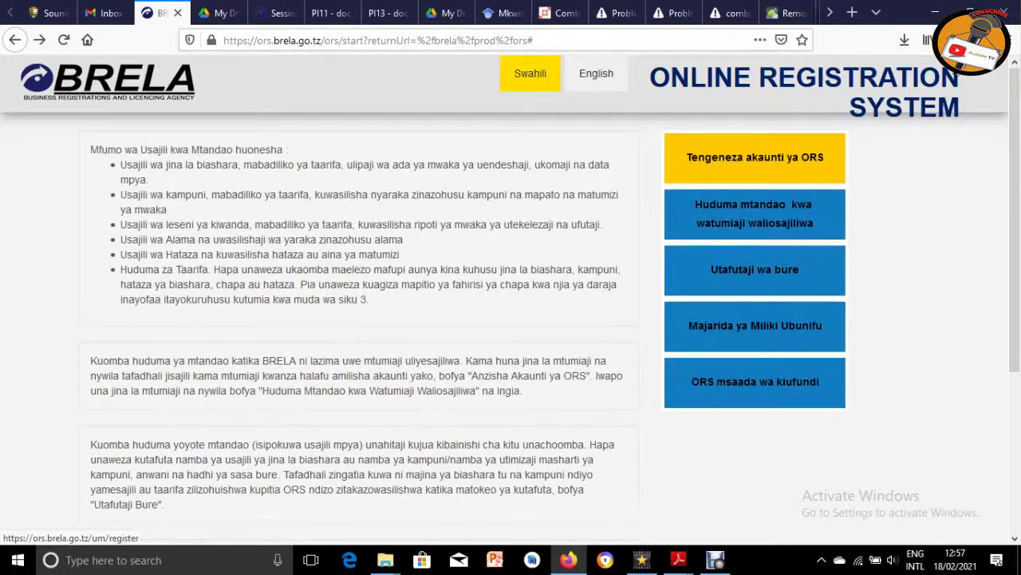
pyautogui.click(596, 73)
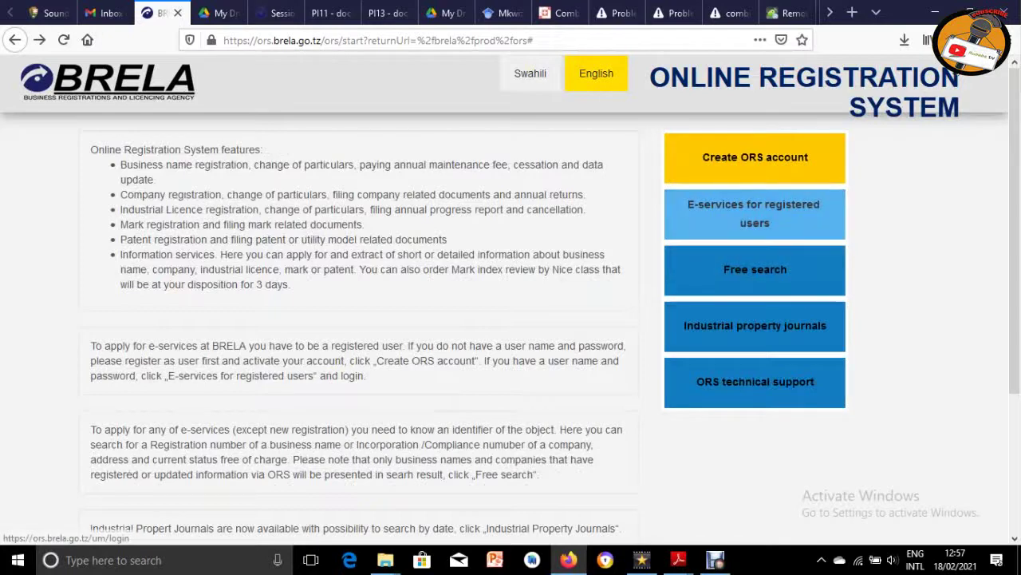
# Open the e-services for registered users and sign in with the saved username and account password.
pyautogui.click(755, 213)
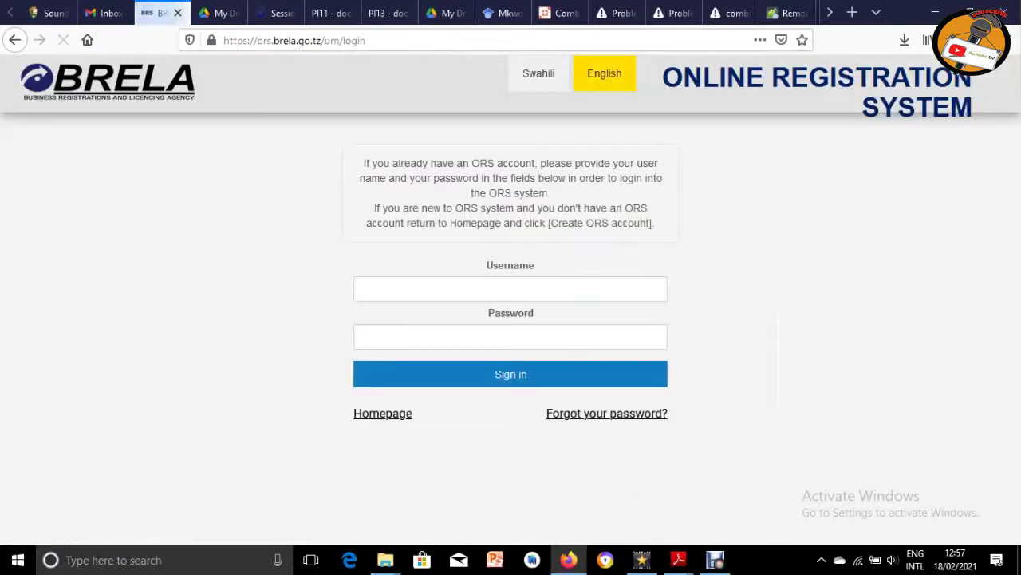
pyautogui.click(511, 289)
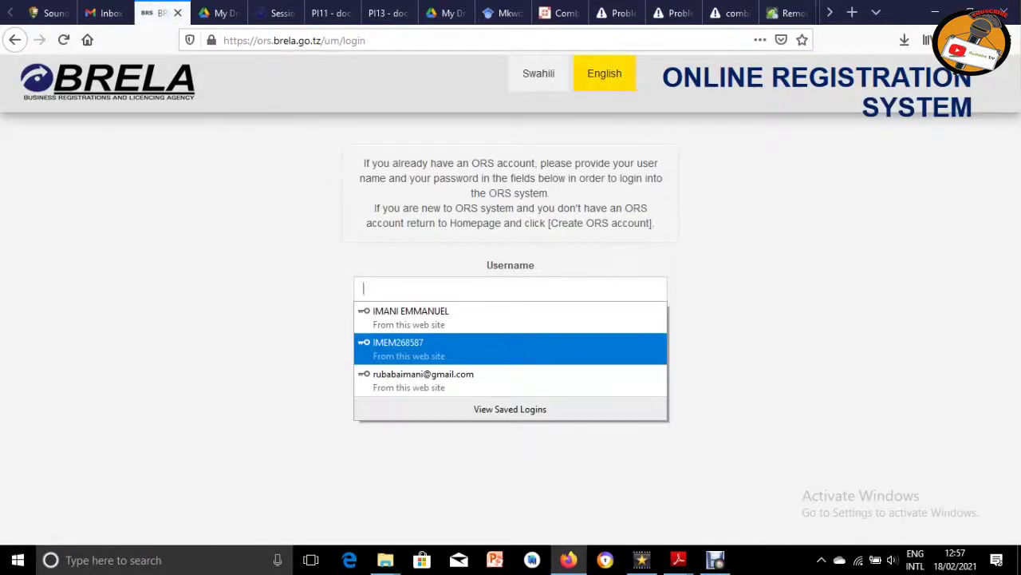
pyautogui.click(431, 343)
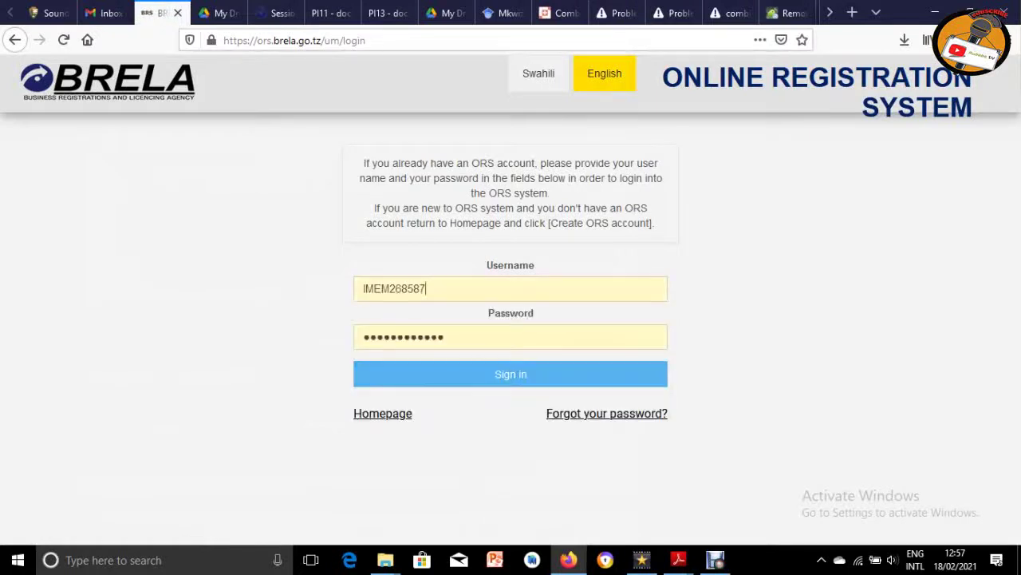
pyautogui.press('Return')
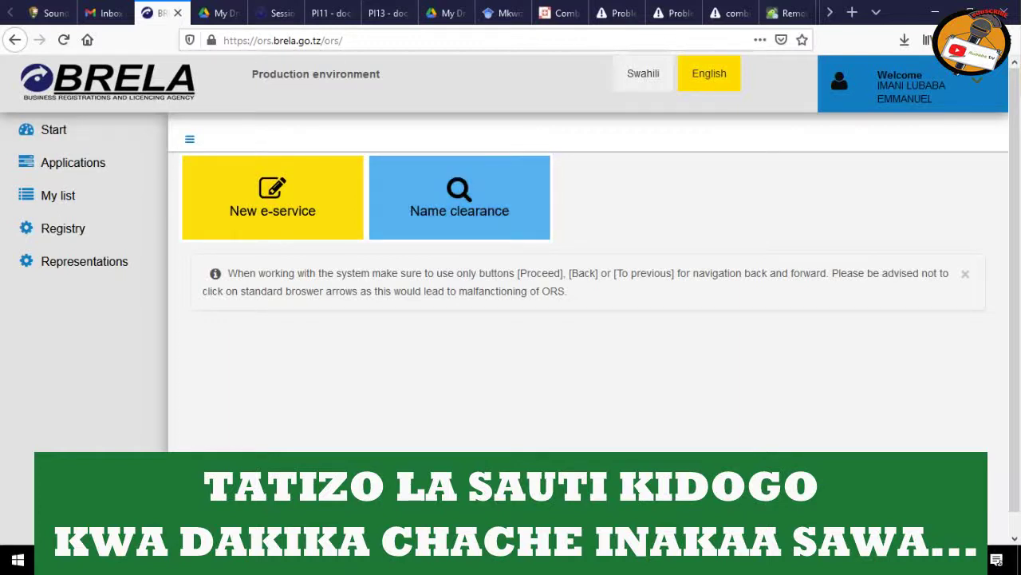
# Open the Name clearance service and search for the name "rubaba media".
pyautogui.click(460, 197)
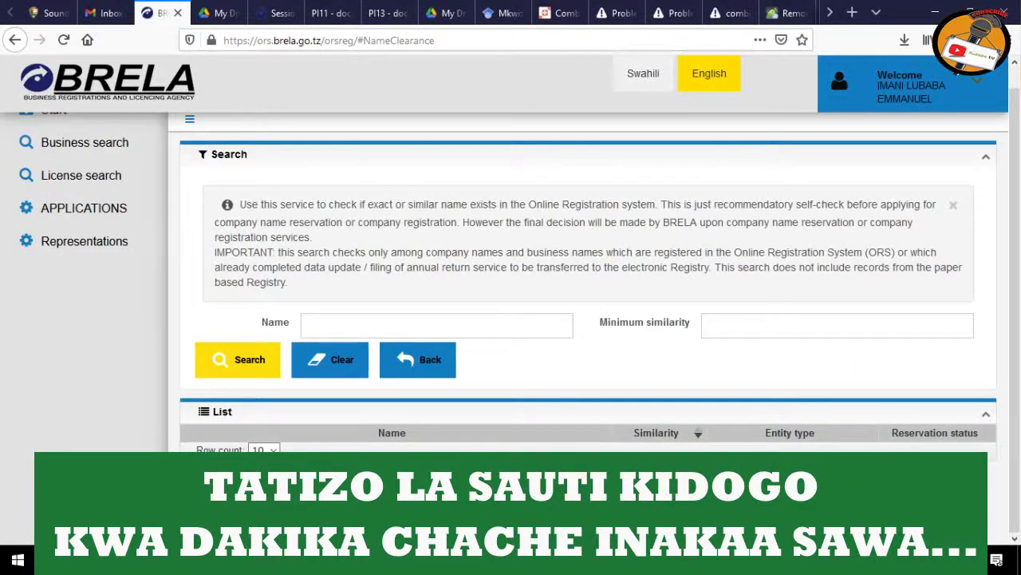
pyautogui.write('rubaba media')
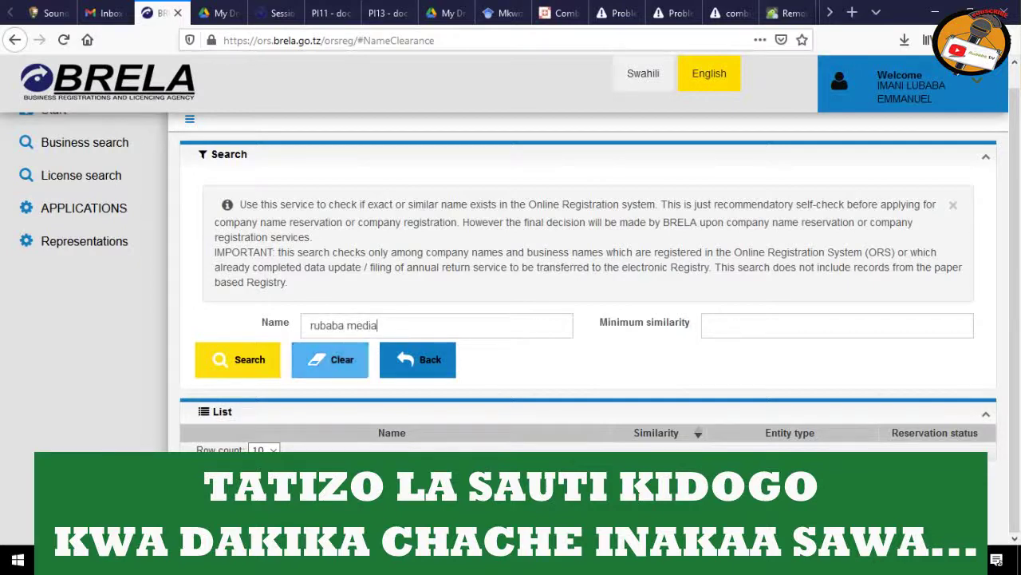
pyautogui.press('Return')
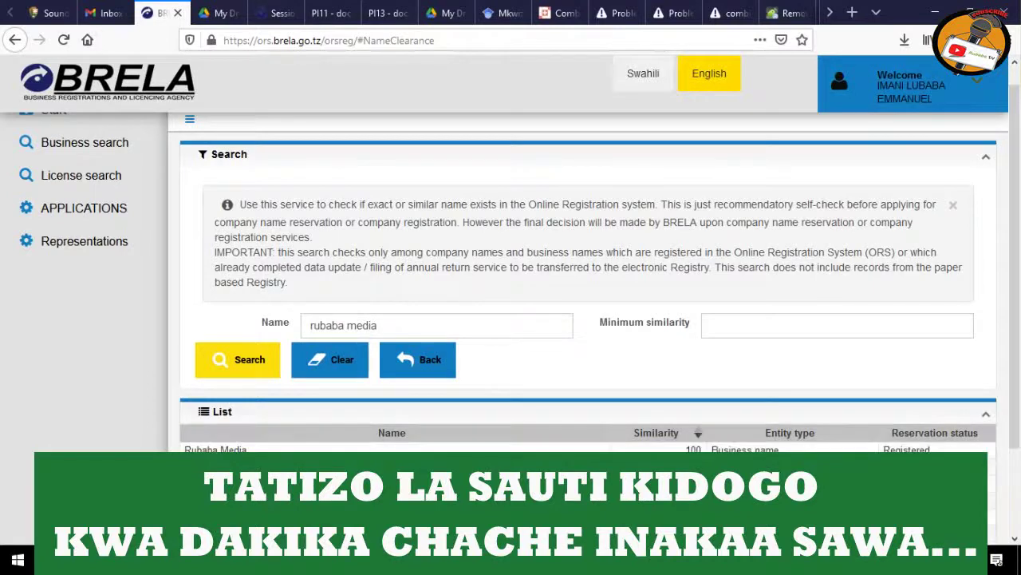
# Examine the name clearance results for "rubaba media", including similarity, entity type and reservation status.
pyautogui.scroll(-3, 511, 395)
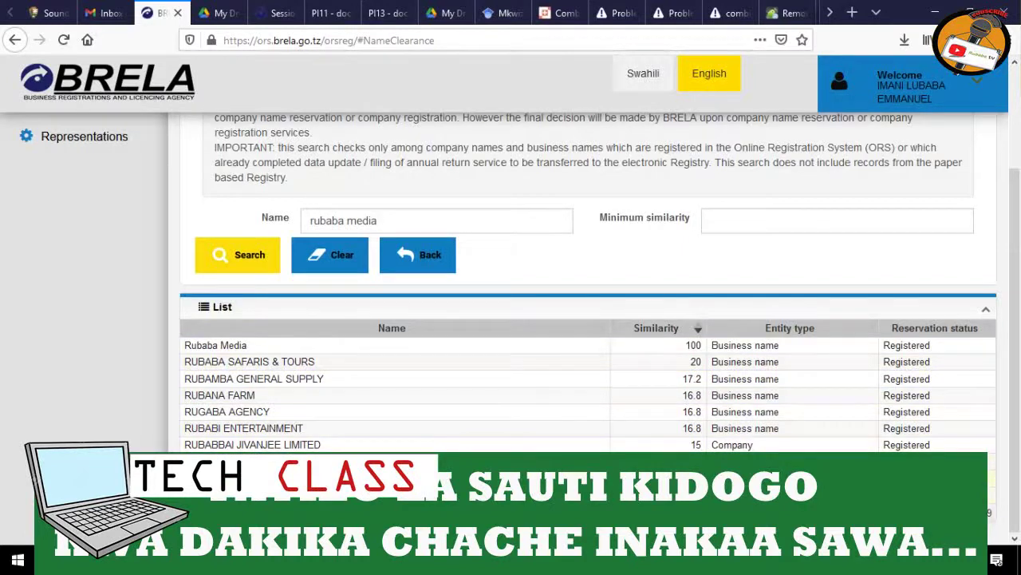
pyautogui.scroll(3, 511, 319)
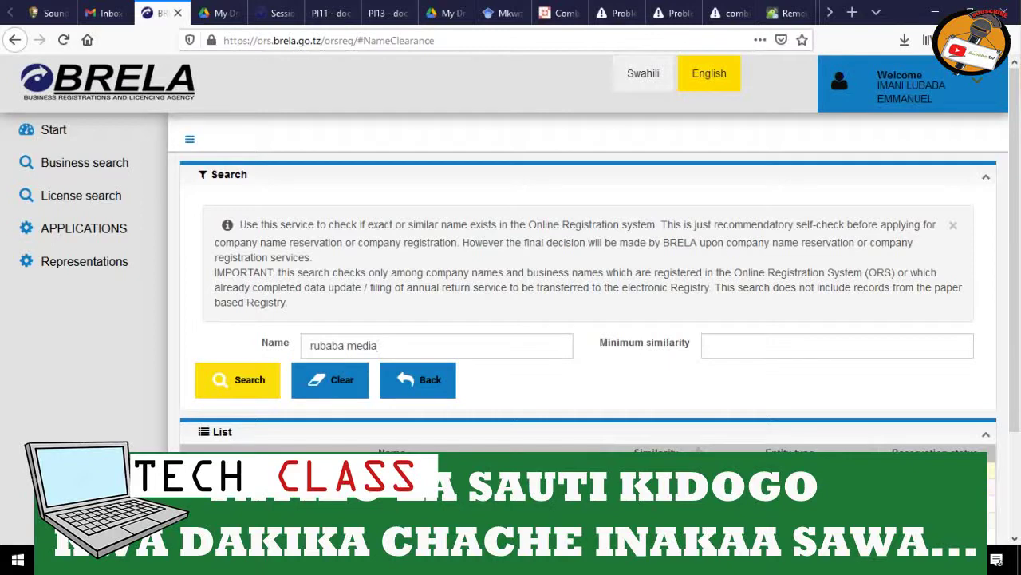
pyautogui.scroll(-3, 588, 319)
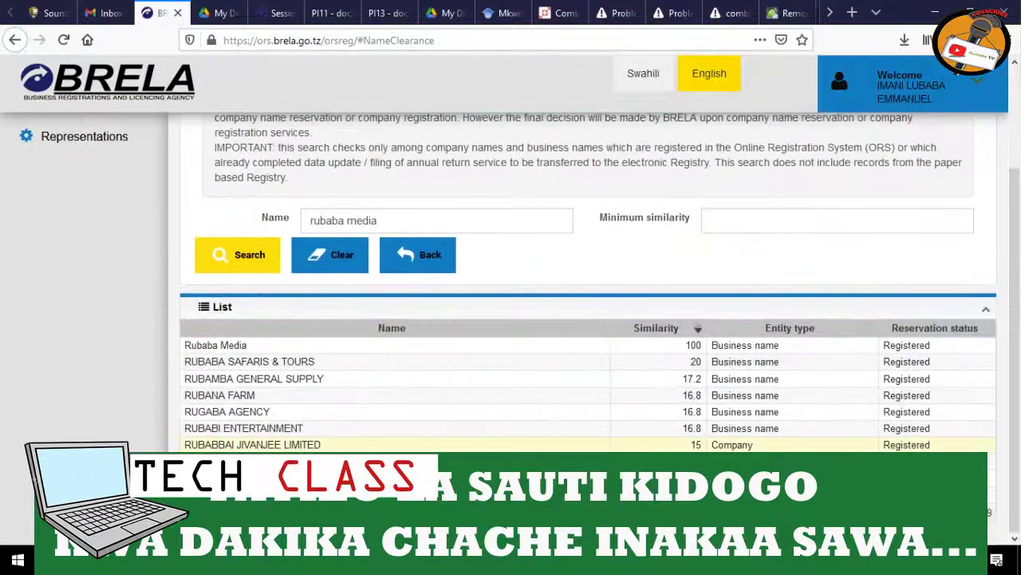
pyautogui.scroll(3, 588, 279)
# Leave name clearance, start a new Business name e-service and select Registration of new business name as the service type.
pyautogui.hotkey('alt', 'Left')
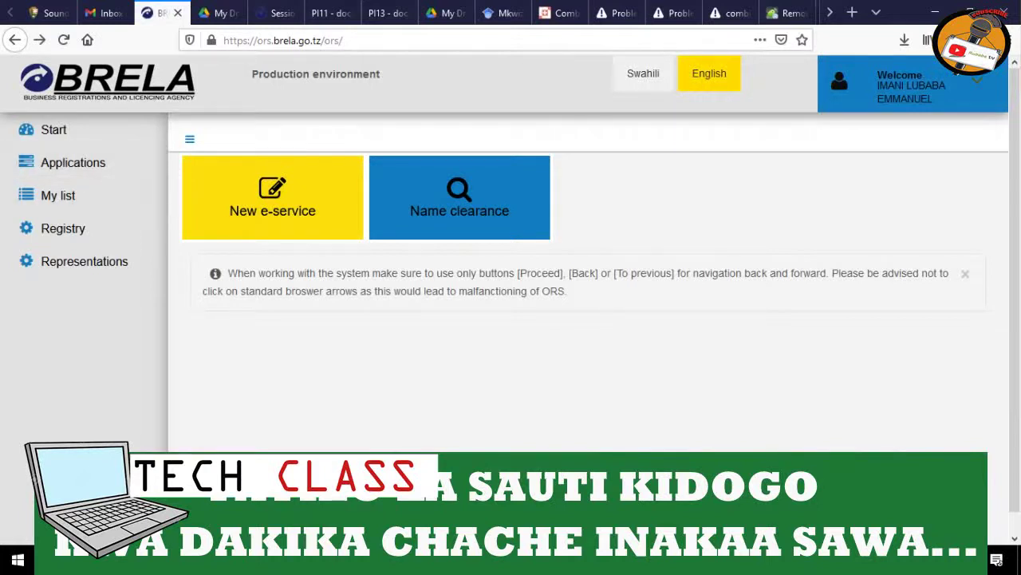
pyautogui.click(272, 197)
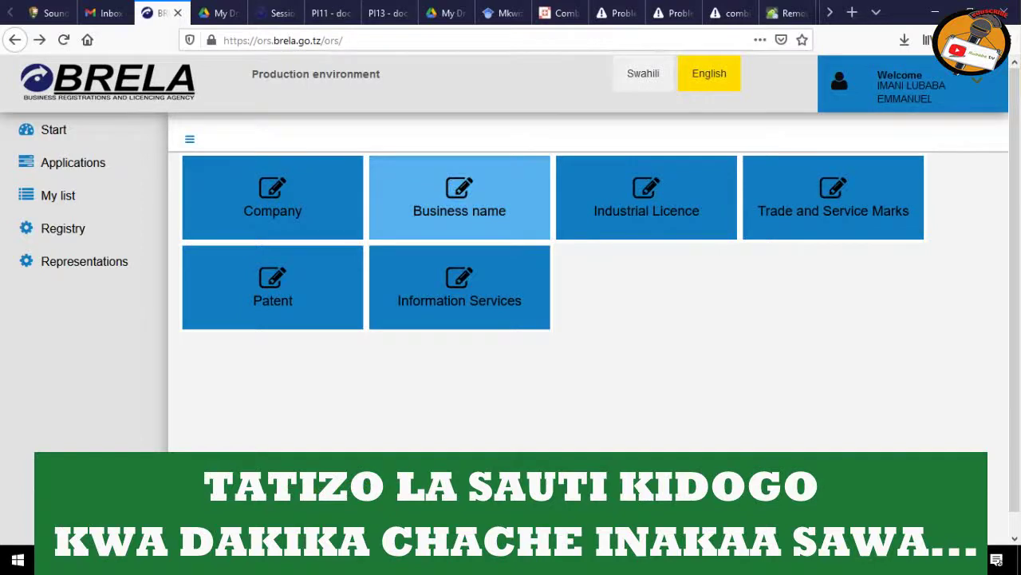
pyautogui.click(459, 200)
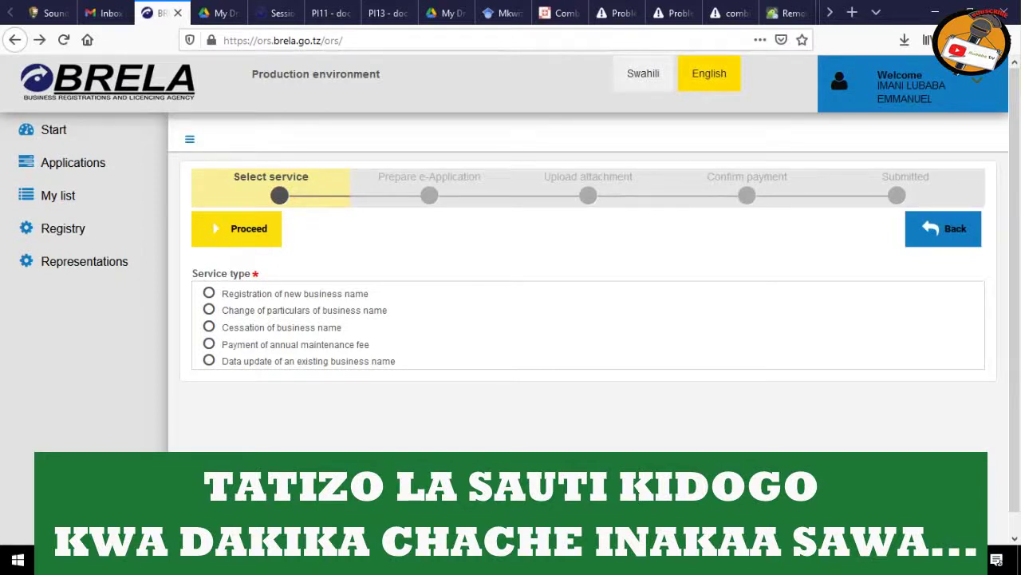
pyautogui.scroll(-1, 511, 279)
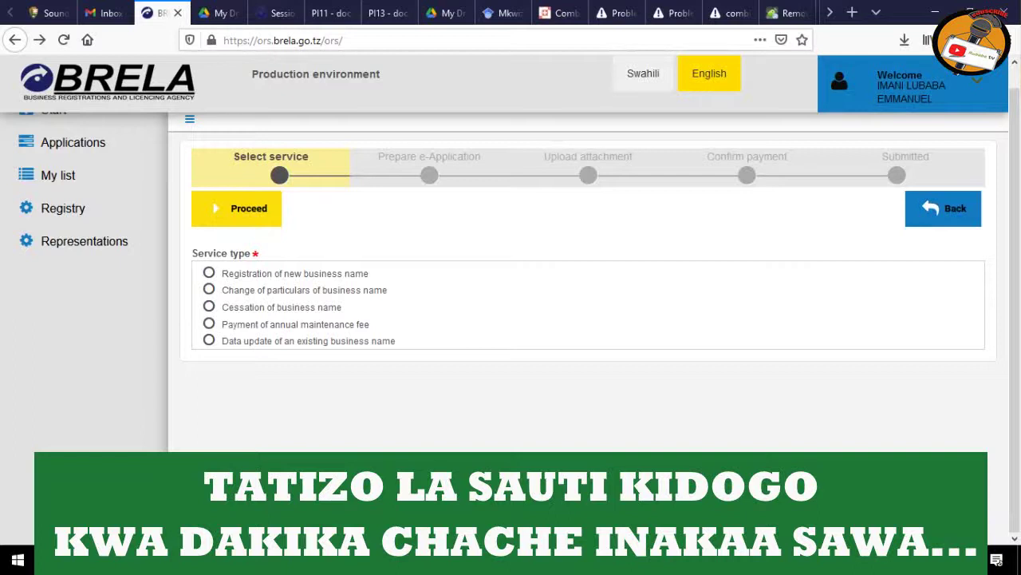
pyautogui.scroll(1, 588, 279)
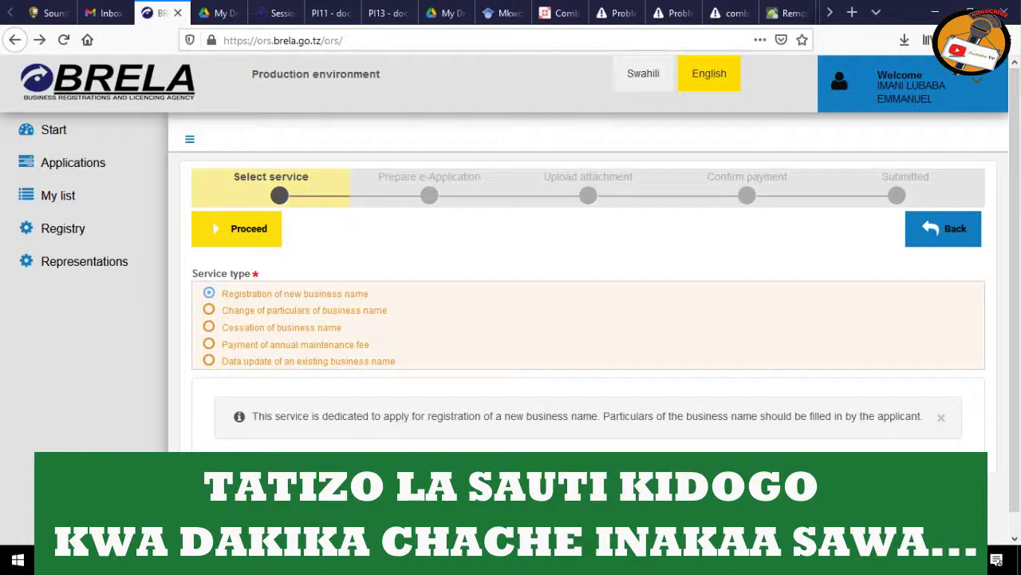
# Open document-3.pdf from the RUBABA MEDIA folder at the start of its registration application, and return to the ORS page.
pyautogui.click(936, 12)
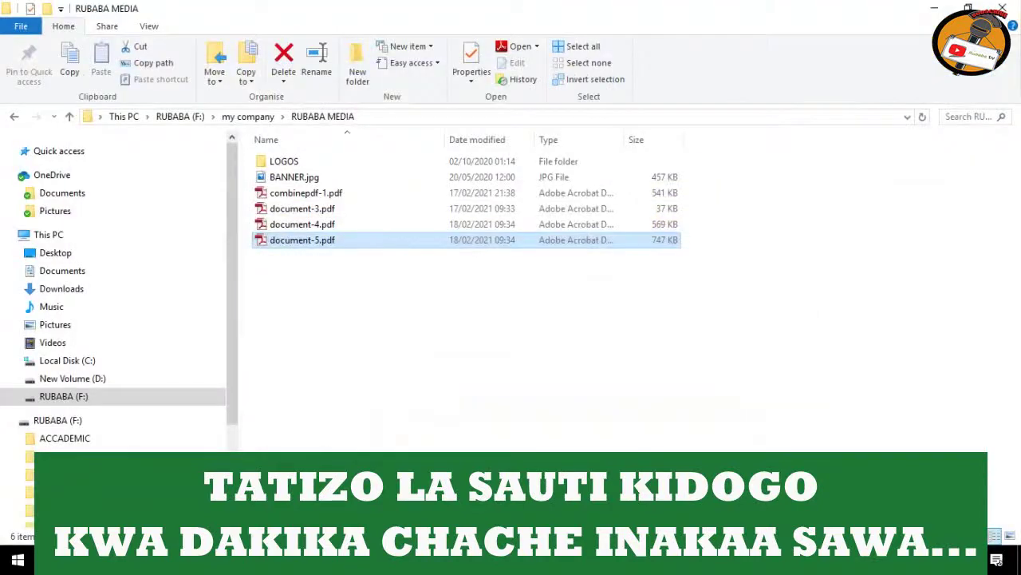
pyautogui.hotkey('shift', 'Up')
pyautogui.hotkey('shift', 'Up')
pyautogui.rightClick(315, 210)
pyautogui.press('Escape')
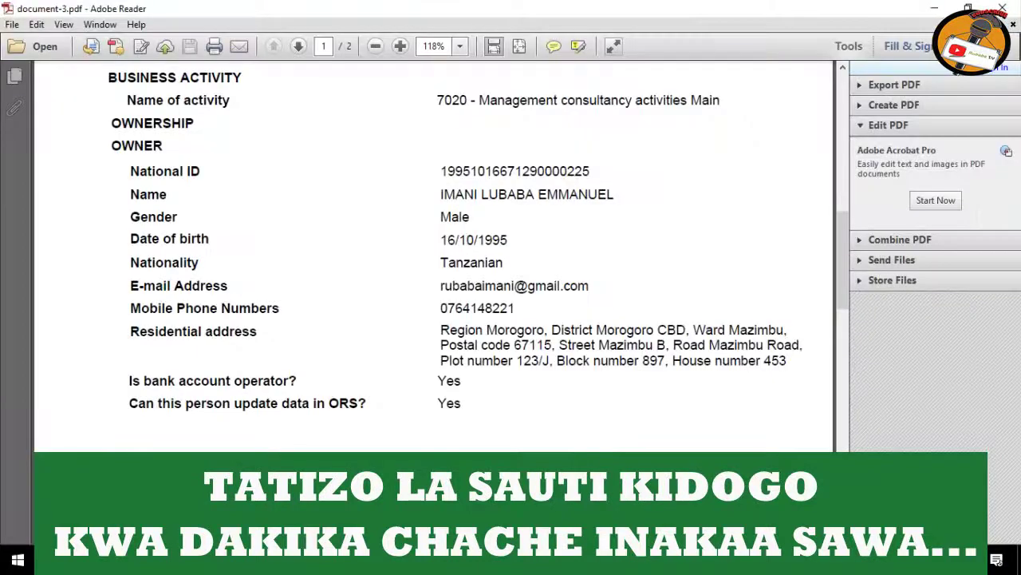
pyautogui.scroll(10, 434, 255)
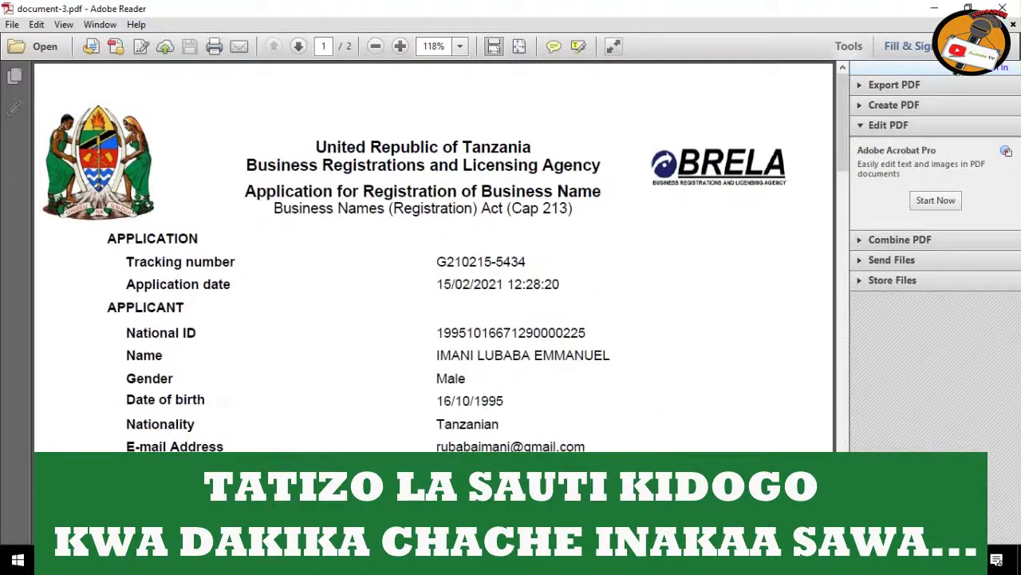
pyautogui.click(570, 560)
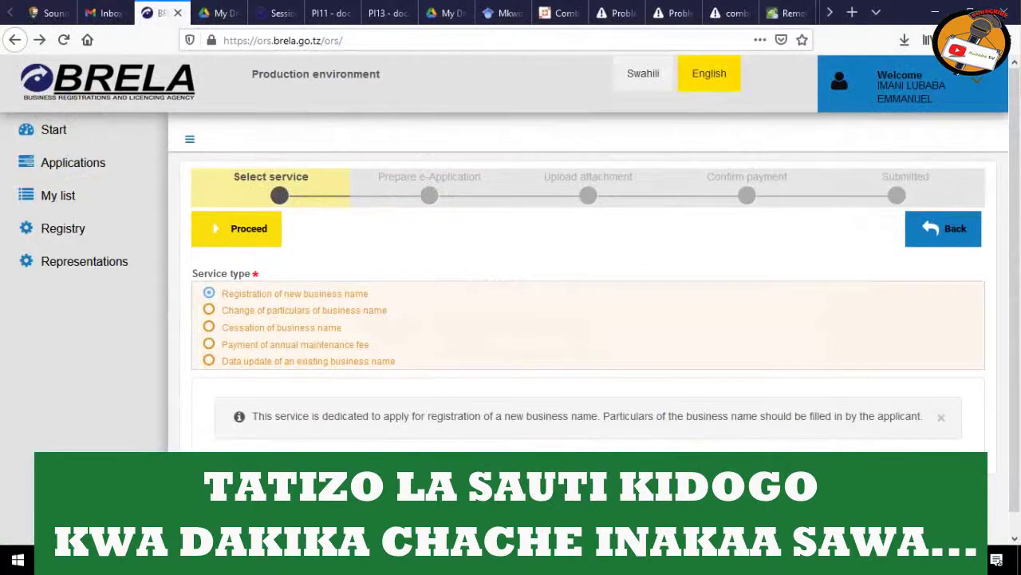
# Review the application in document-3.pdf, from applicant details through place of business, business activity and ownership to the bank account operators and signature.
pyautogui.click(935, 12)
pyautogui.scroll(-1, 435, 255)
pyautogui.scroll(1, 435, 255)
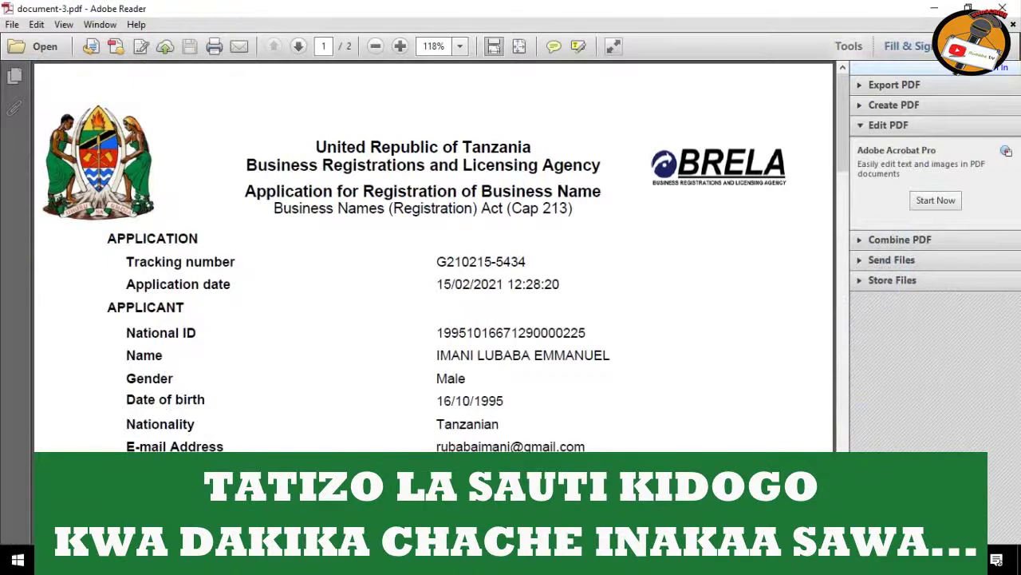
pyautogui.scroll(-2, 435, 256)
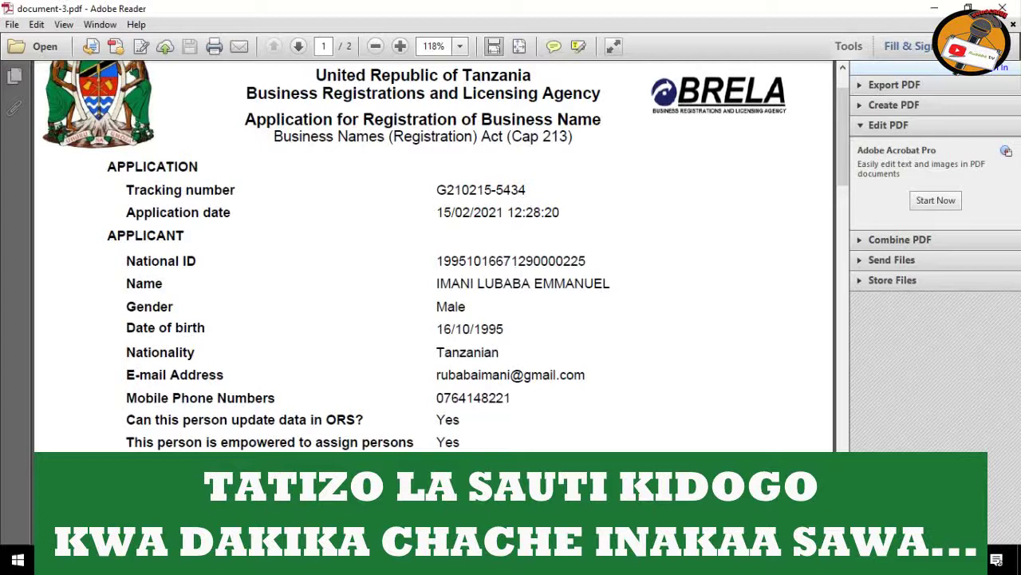
pyautogui.scroll(-4, 439, 256)
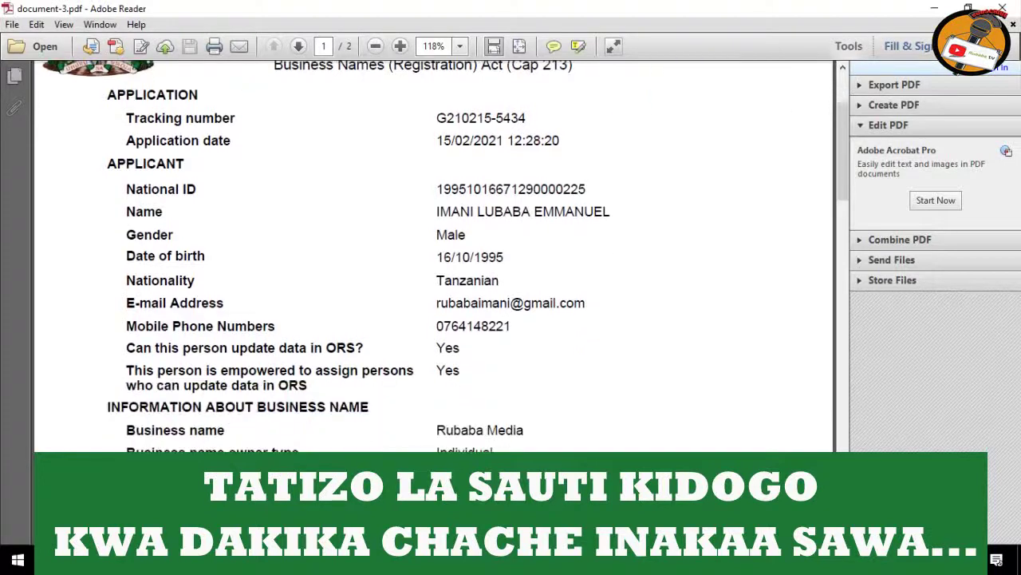
pyautogui.scroll(-1, 439, 255)
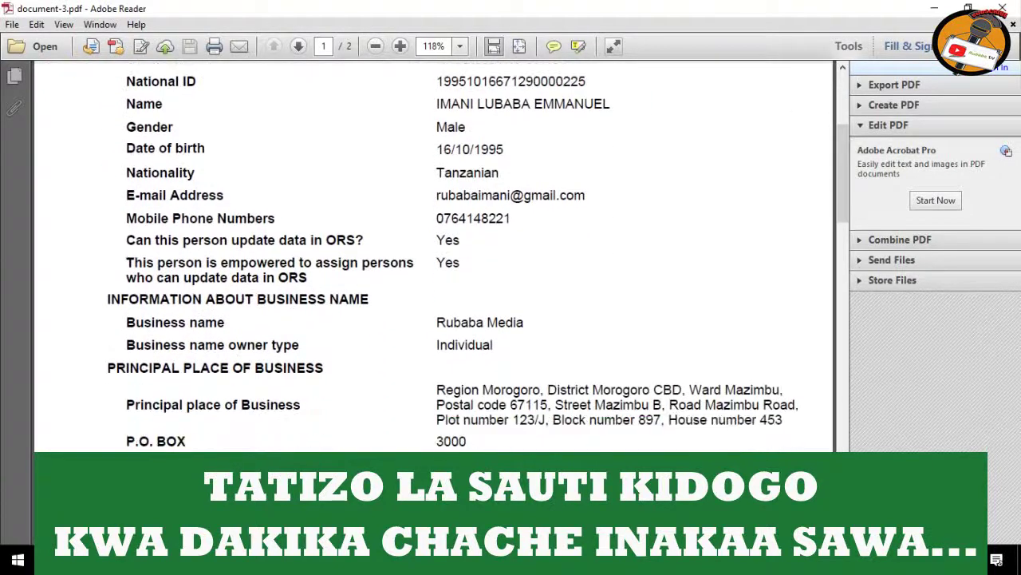
pyautogui.scroll(-2, 439, 255)
pyautogui.moveTo(437, 392); pyautogui.dragTo(585, 392)
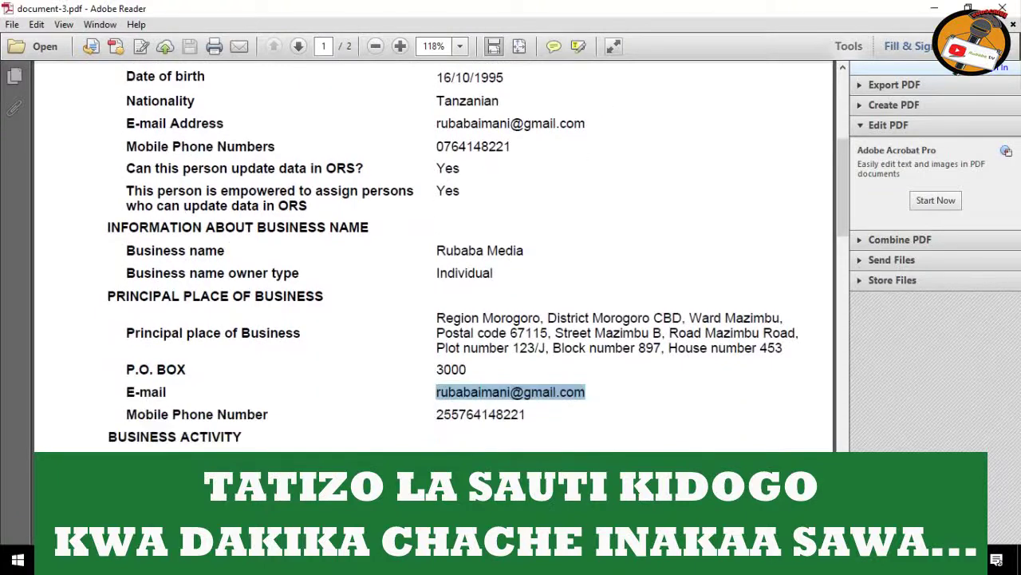
pyautogui.scroll(-5, 439, 255)
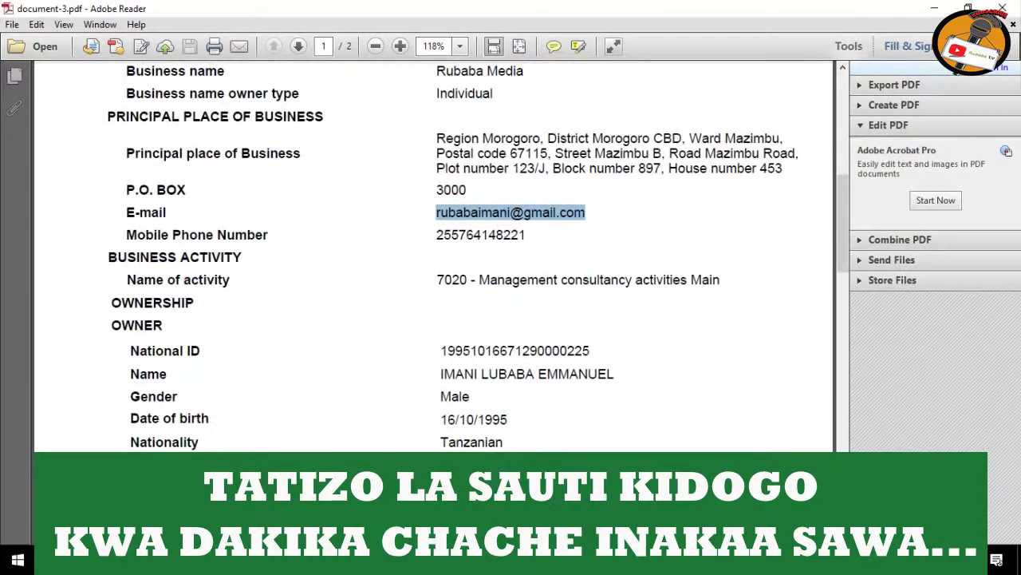
pyautogui.scroll(-2, 439, 256)
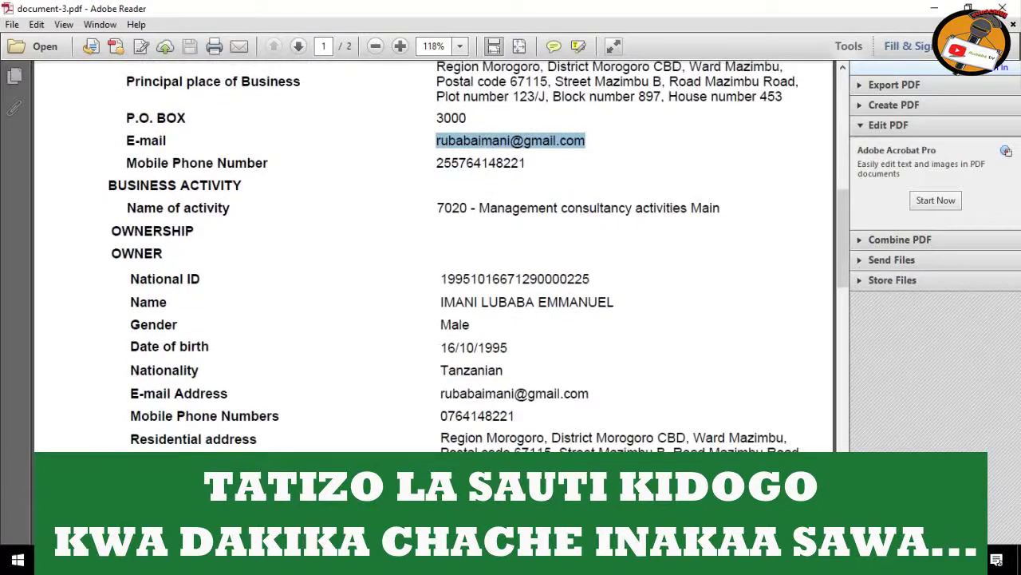
pyautogui.scroll(-1, 439, 256)
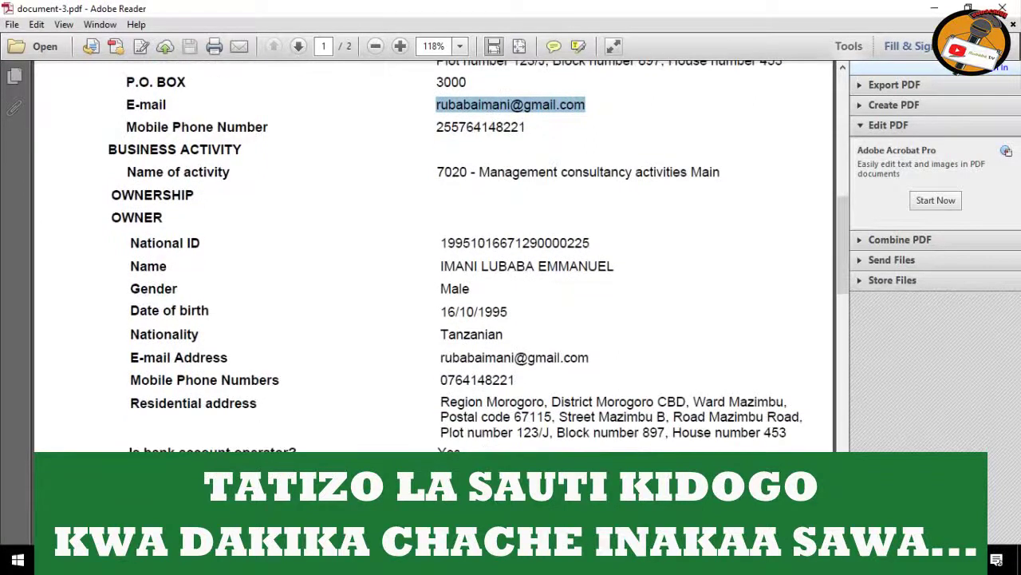
pyautogui.scroll(-3, 439, 255)
pyautogui.scroll(-7, 439, 255)
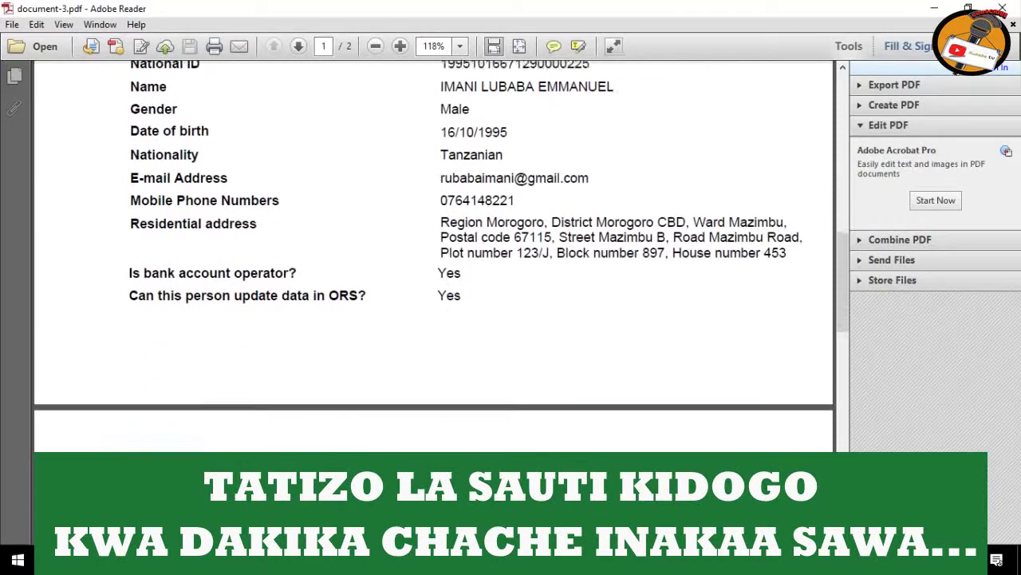
pyautogui.scroll(-5, 439, 255)
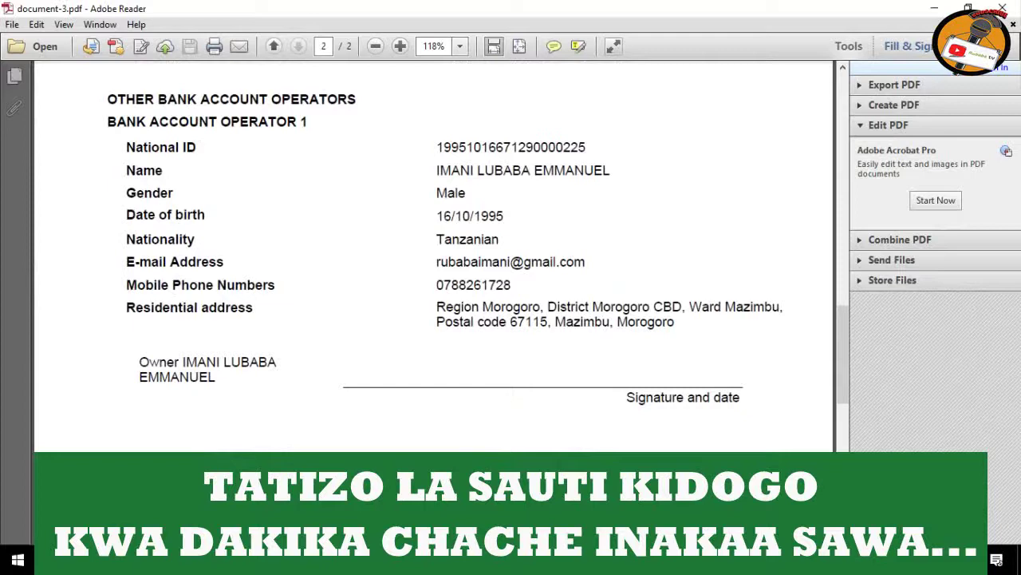
# Return to the ORS page, proceed with the new business name registration and create the application with owner type Individual.
pyautogui.click(934, 8)
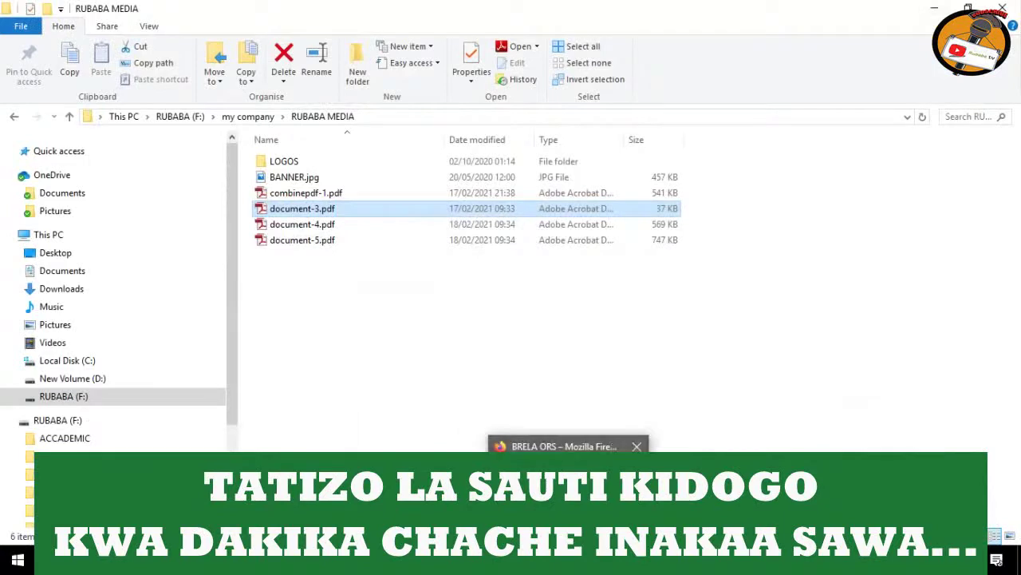
pyautogui.click(555, 559)
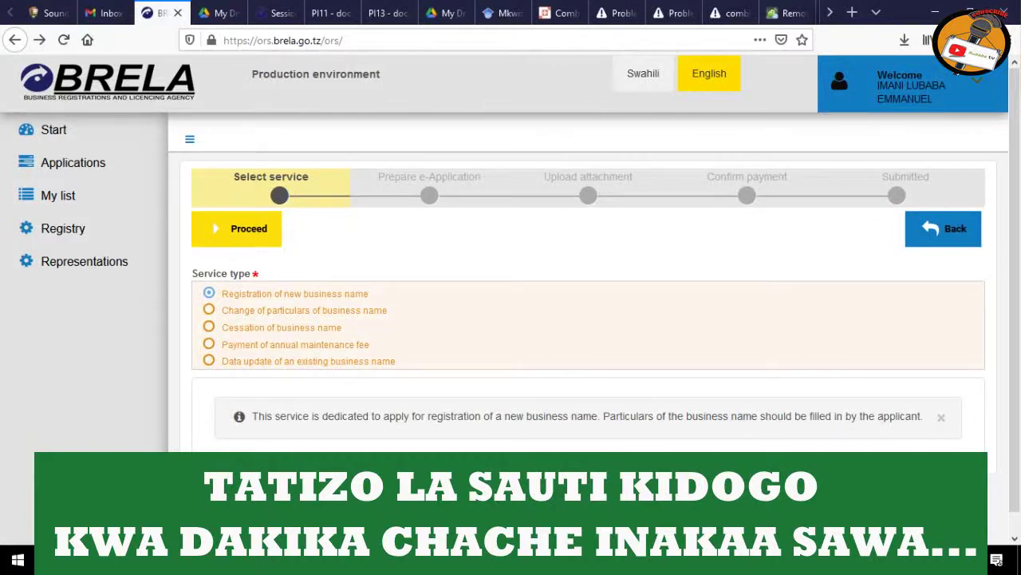
pyautogui.click(236, 228)
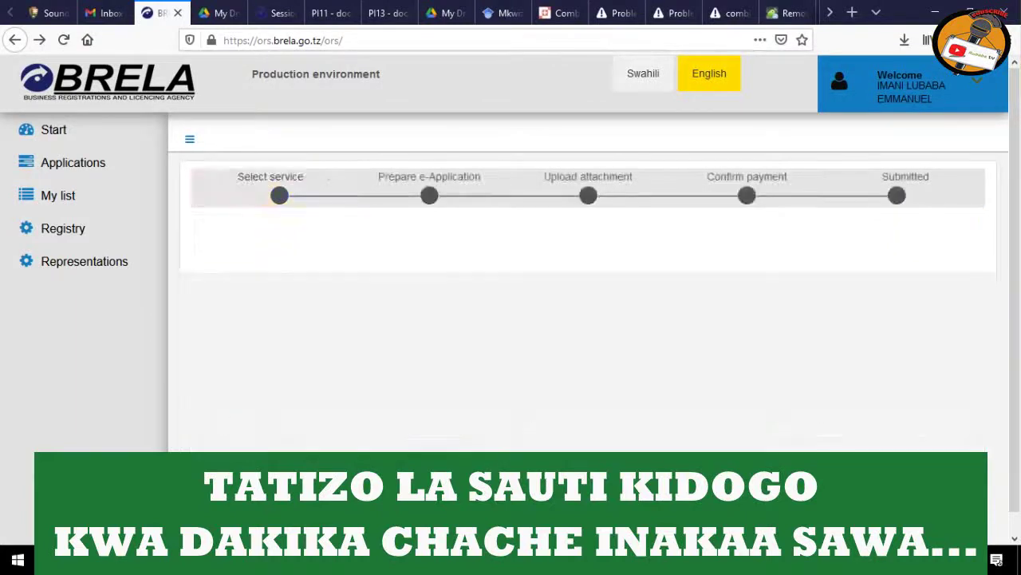
pyautogui.scroll(-1, 511, 303)
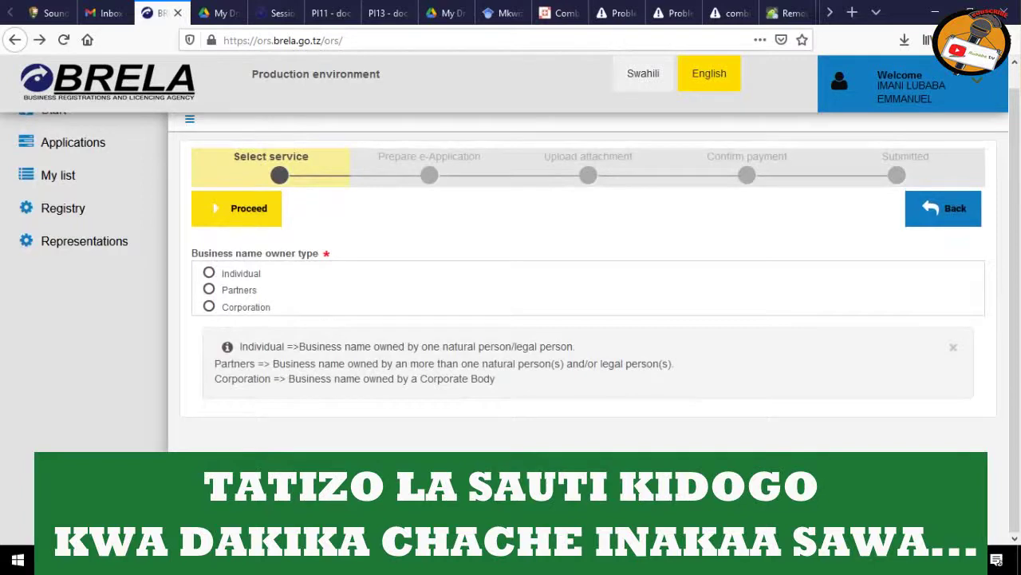
pyautogui.click(209, 272)
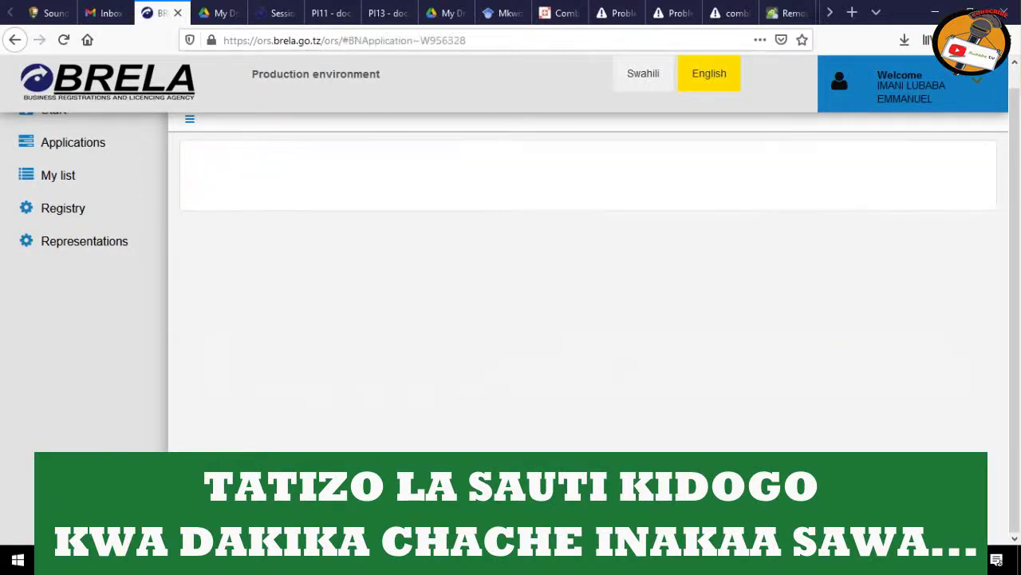
# Examine the Prepare e-Application form, including its notes, application data, applicant details, business activity, ownership and bank account operator sections.
pyautogui.scroll(-5, 518, 279)
pyautogui.scroll(-3, 588, 303)
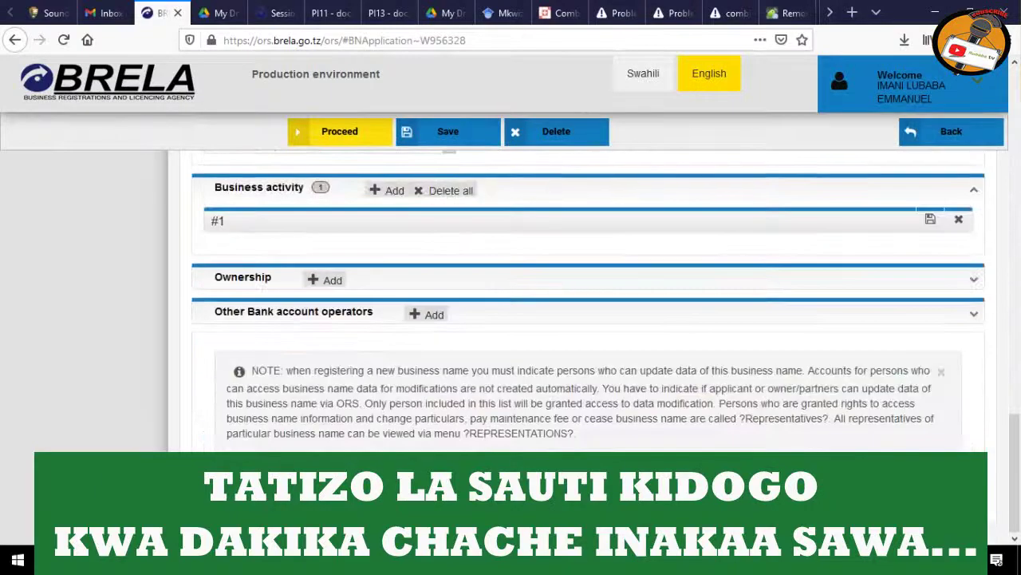
pyautogui.scroll(5, 589, 303)
pyautogui.scroll(8, 510, 279)
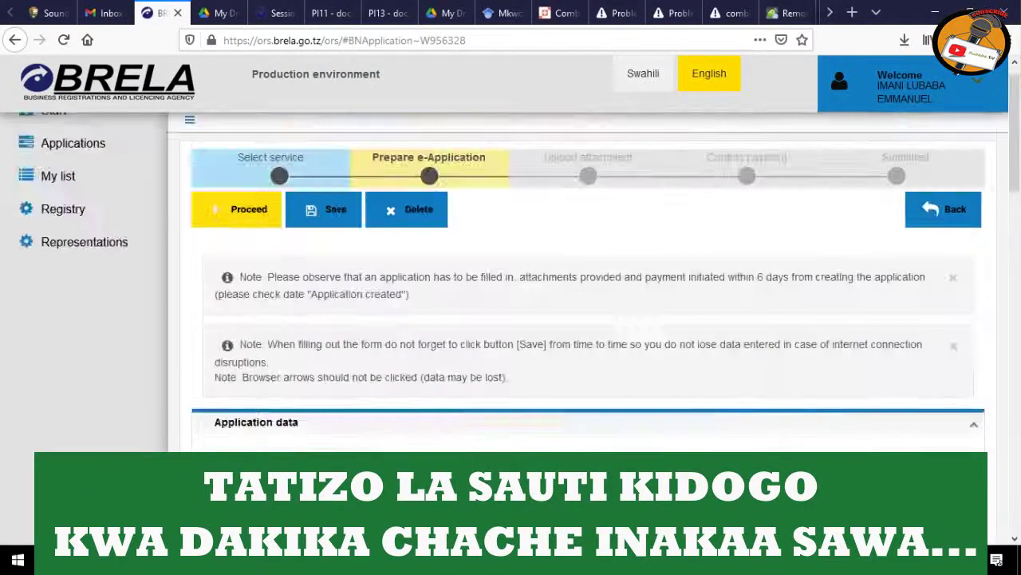
pyautogui.scroll(-4, 511, 280)
pyautogui.scroll(-6, 589, 303)
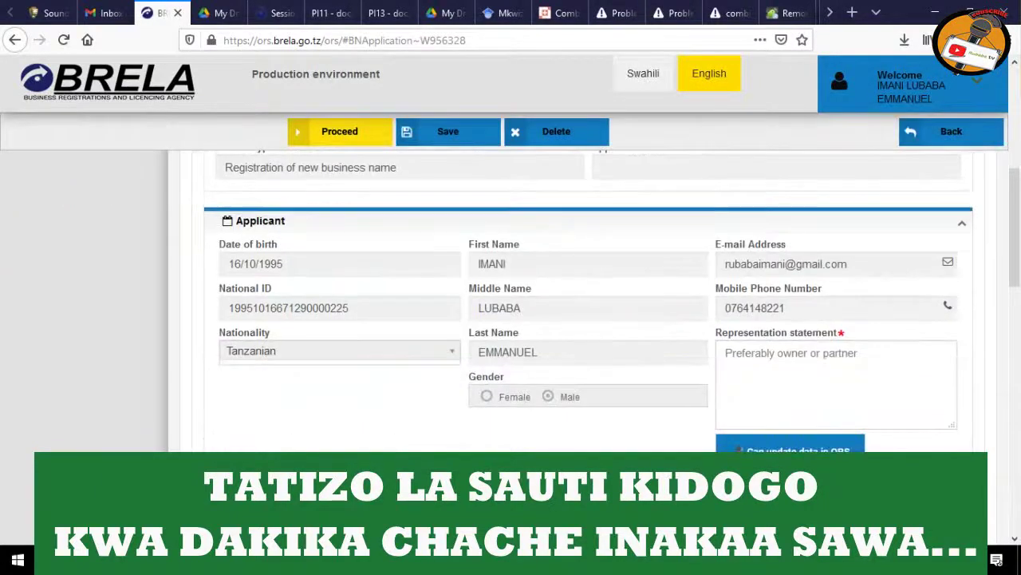
pyautogui.scroll(2, 589, 303)
pyautogui.scroll(6, 589, 303)
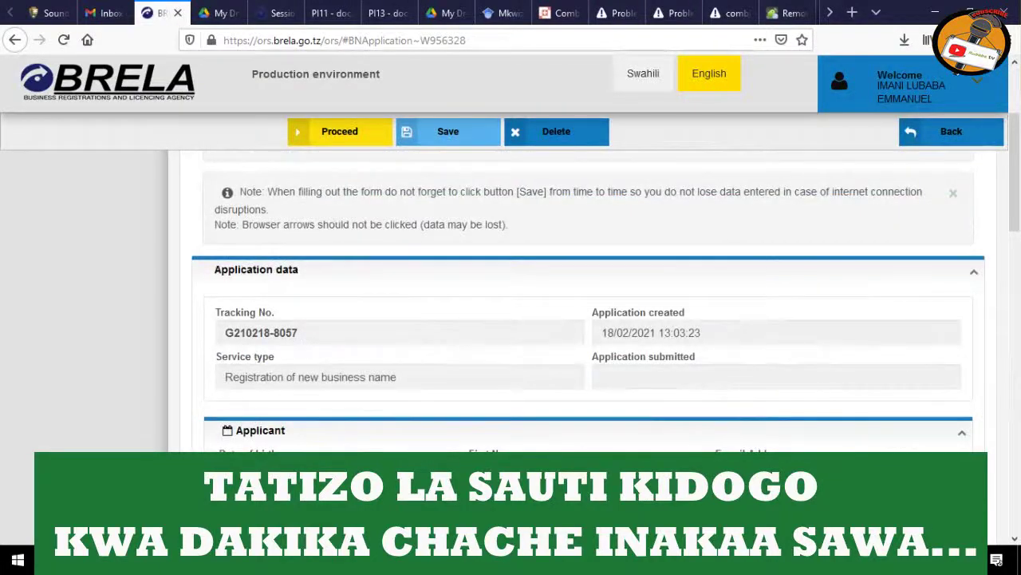
pyautogui.scroll(3, 589, 303)
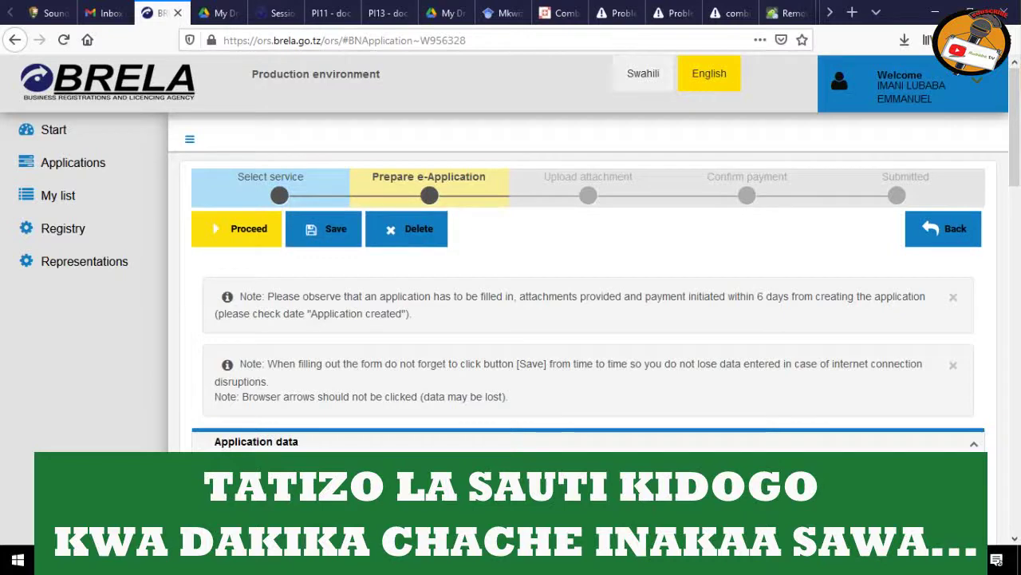
pyautogui.scroll(-10, 588, 303)
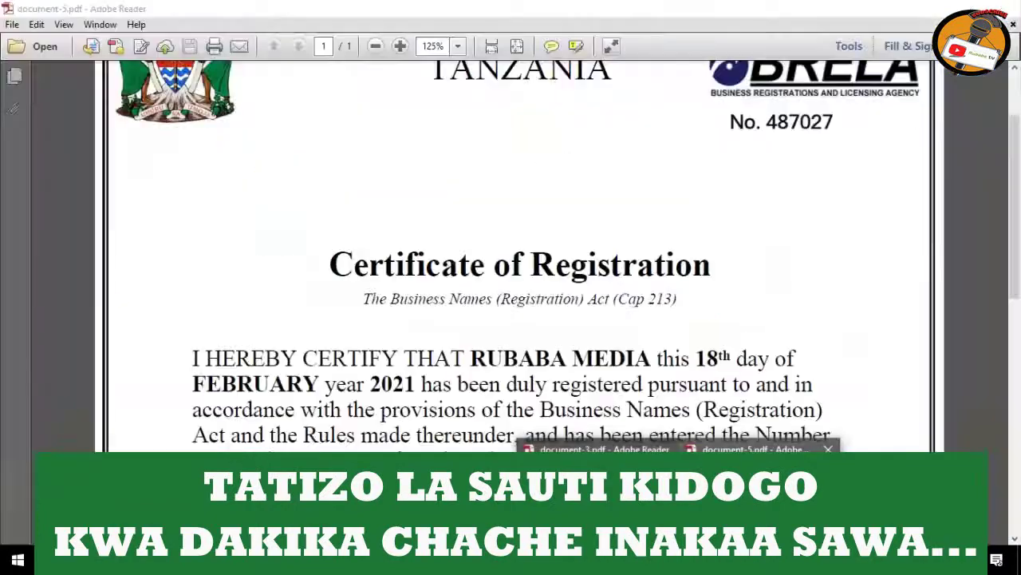
# Switch to document-3.pdf and review its completed application from the applicant details to the bank account operator section.
pyautogui.scroll(3, 431, 263)
pyautogui.scroll(15, 431, 255)
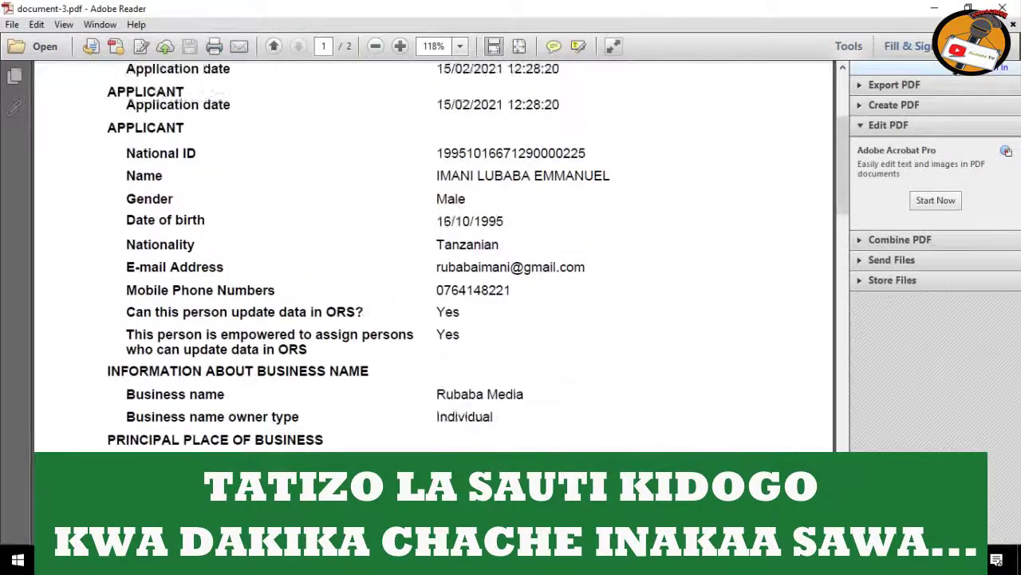
pyautogui.scroll(-20, 431, 255)
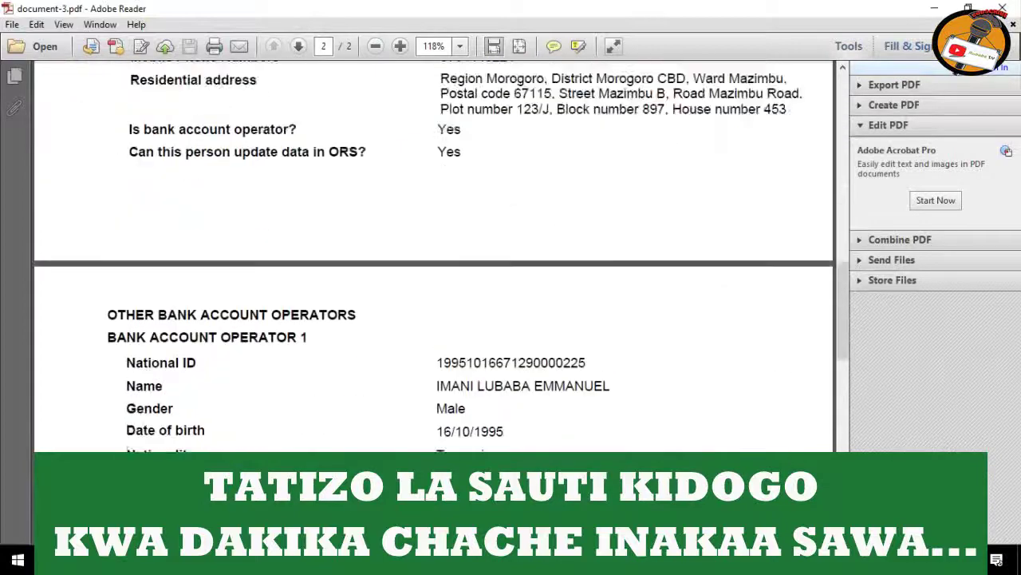
# Return from document-3.pdf to the ORS application in the browser and review its stages, notes, application data and applicant details.
pyautogui.scroll(5, 431, 255)
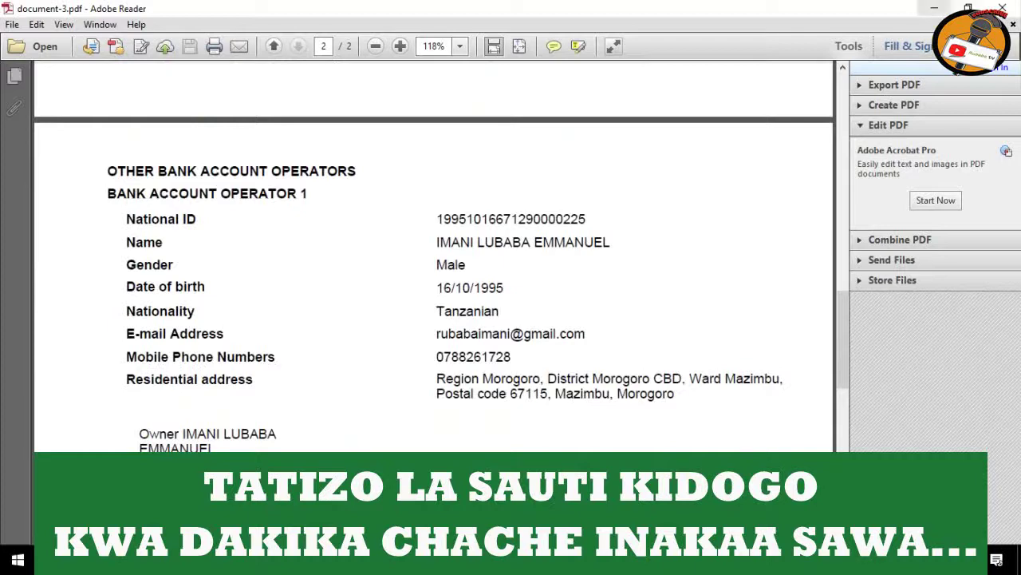
pyautogui.click(935, 8)
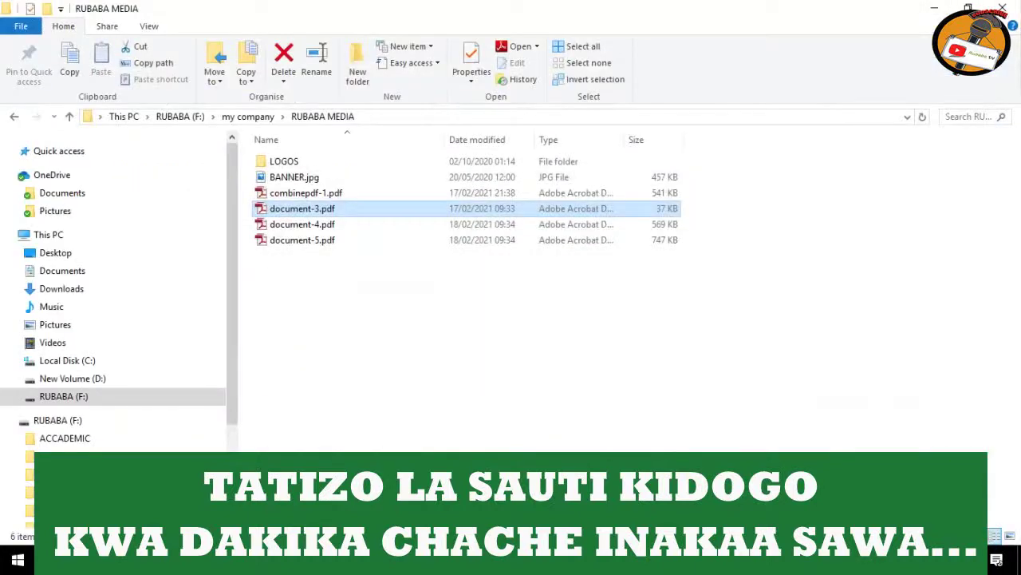
pyautogui.click(550, 495)
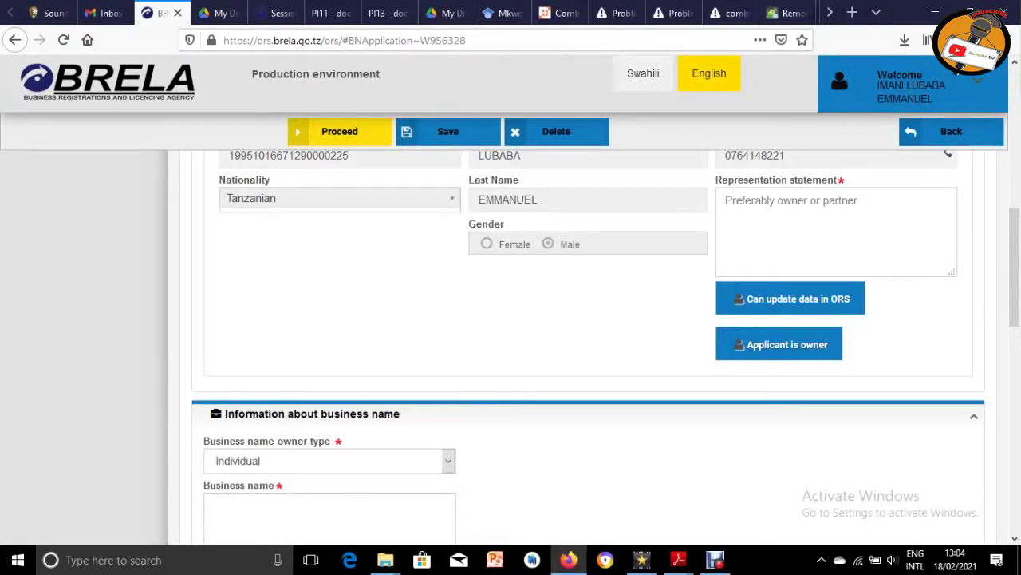
pyautogui.scroll(10, 589, 319)
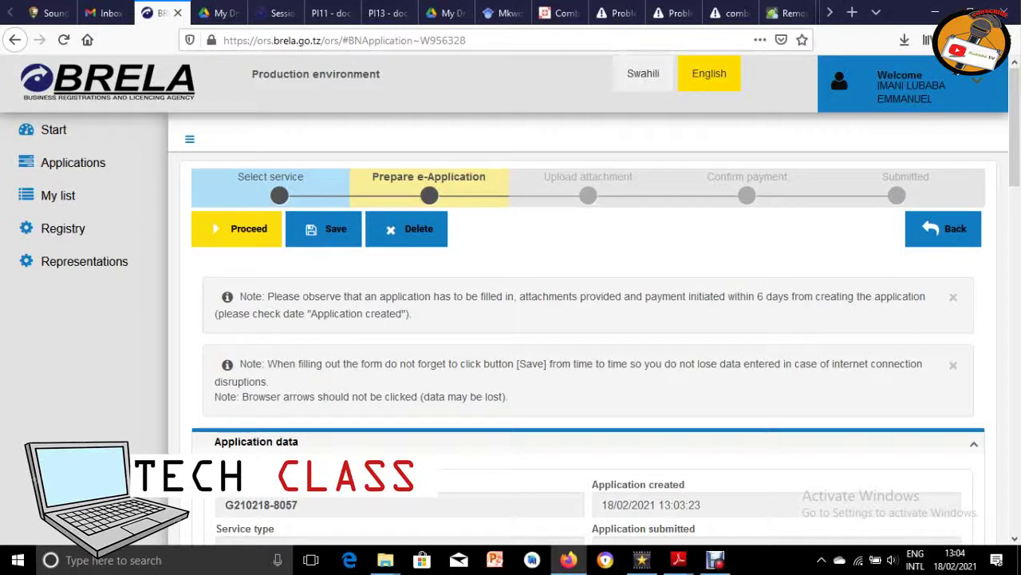
pyautogui.scroll(-2, 588, 336)
pyautogui.scroll(2, 588, 335)
pyautogui.scroll(-10, 588, 343)
pyautogui.scroll(6, 588, 343)
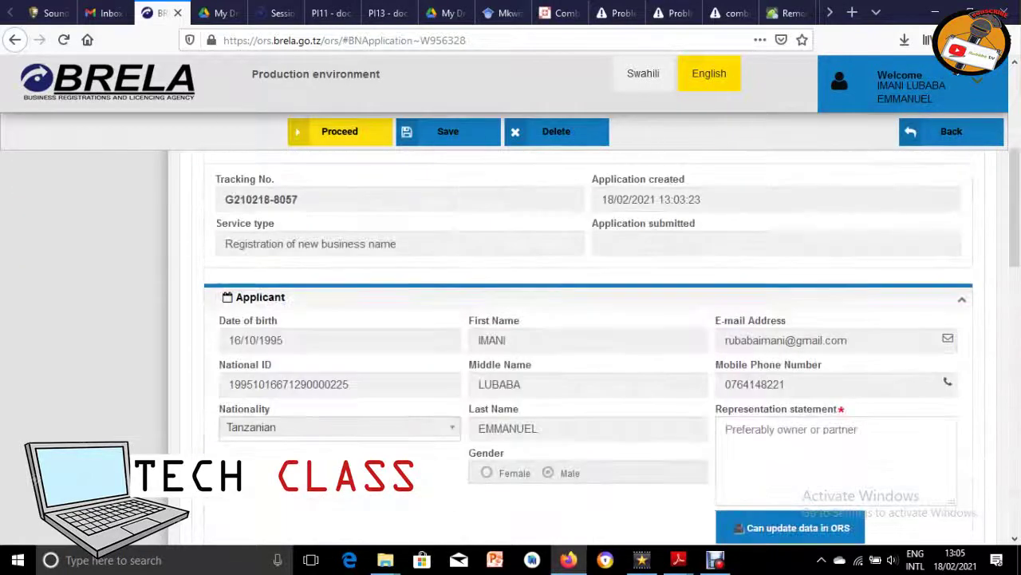
pyautogui.scroll(3, 589, 343)
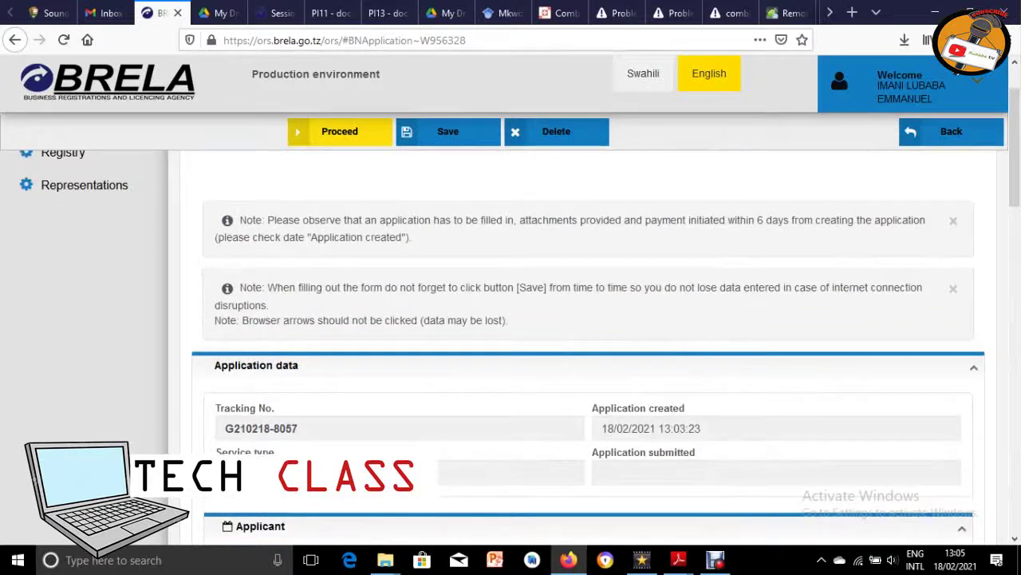
pyautogui.scroll(1, 588, 343)
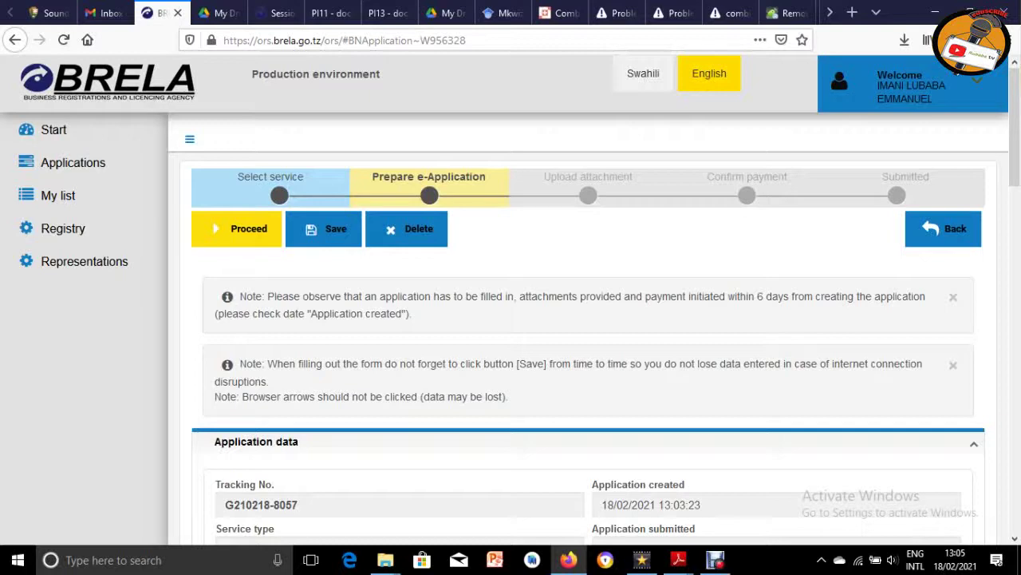
# Switch to the Gmail inbox, find the BRELA ORS email about the successfully received application payment and open it.
pyautogui.click(104, 13)
pyautogui.scroll(-5, 598, 360)
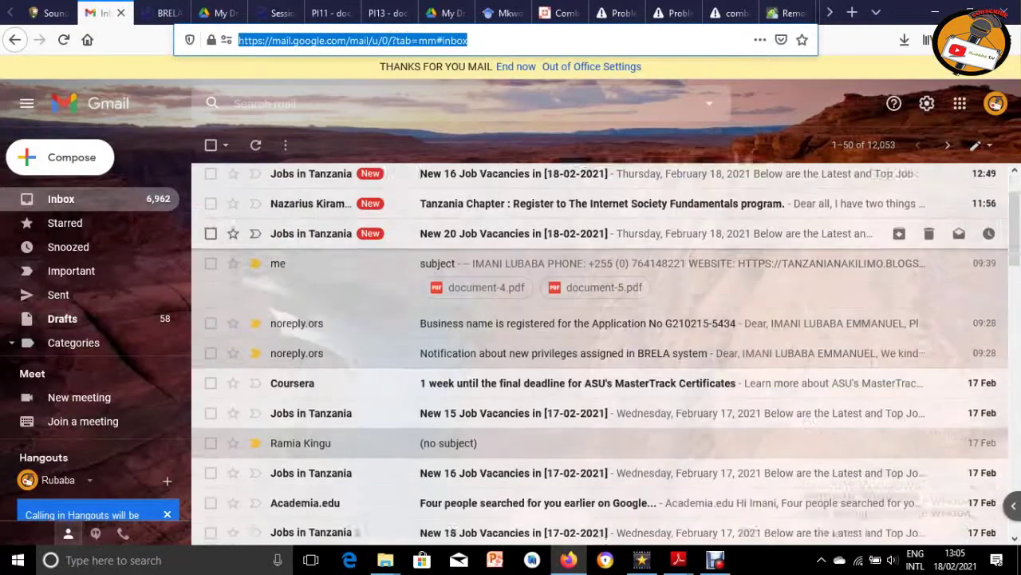
pyautogui.scroll(-2, 598, 364)
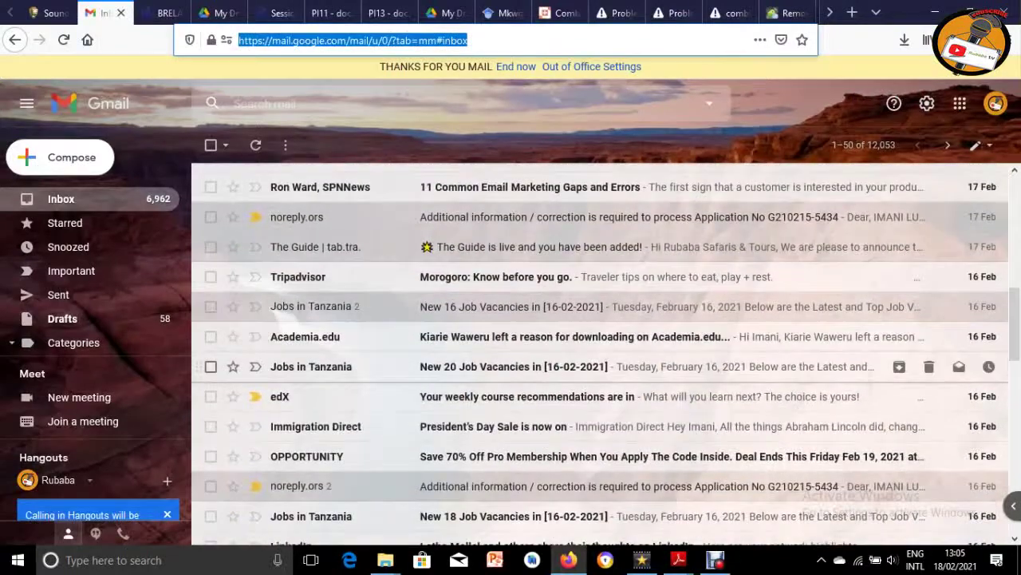
pyautogui.scroll(-4, 598, 355)
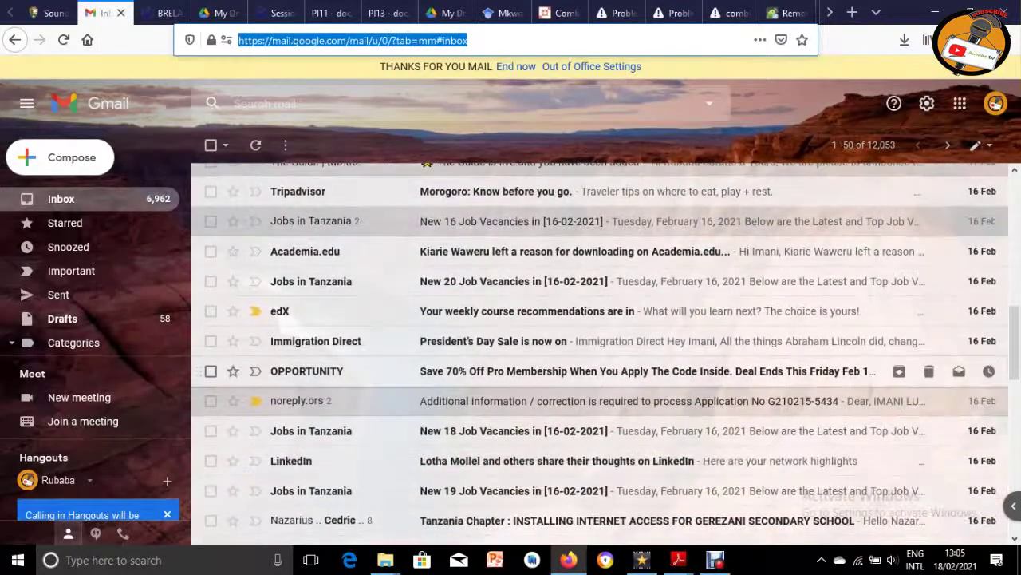
pyautogui.scroll(-5, 598, 351)
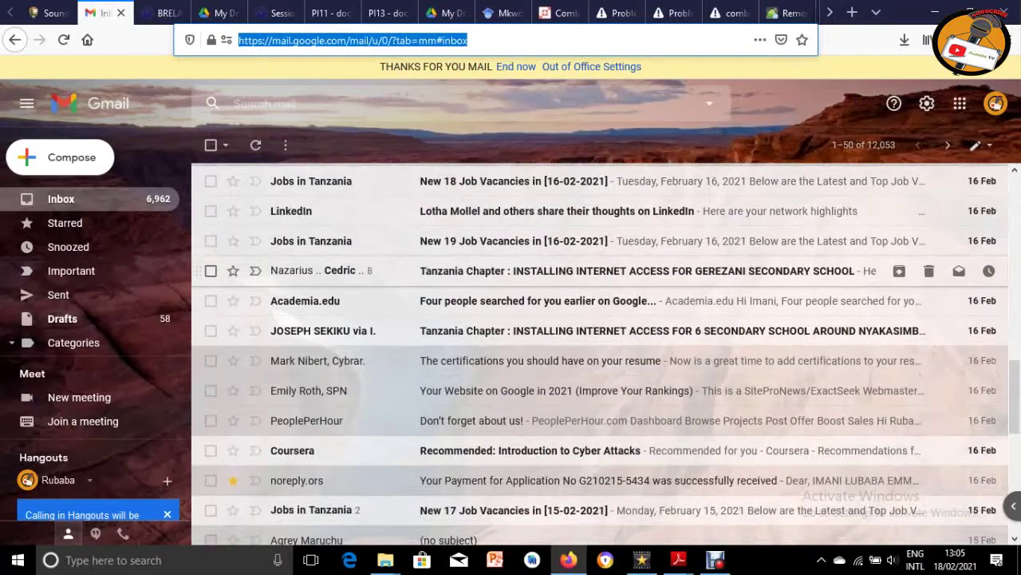
pyautogui.scroll(-1, 599, 299)
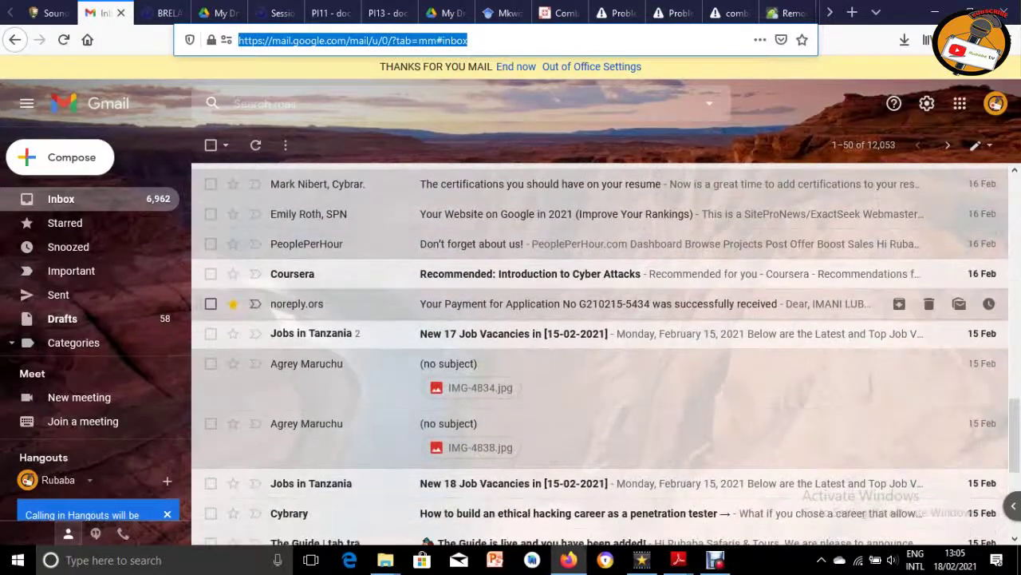
pyautogui.click(598, 301)
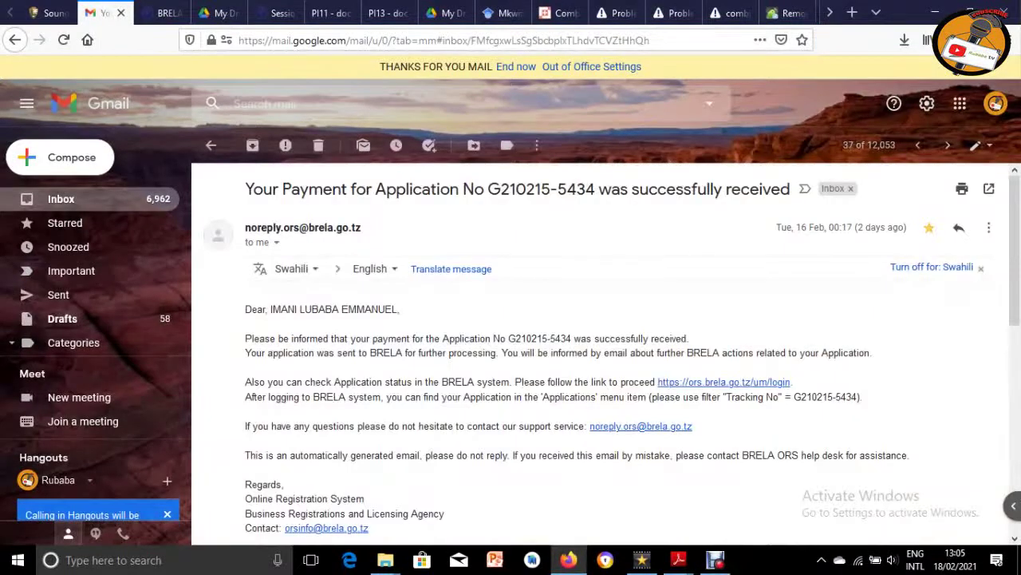
# Read the BRELA payment message down to its contact details and go back to the inbox.
pyautogui.scroll(-2, 607, 351)
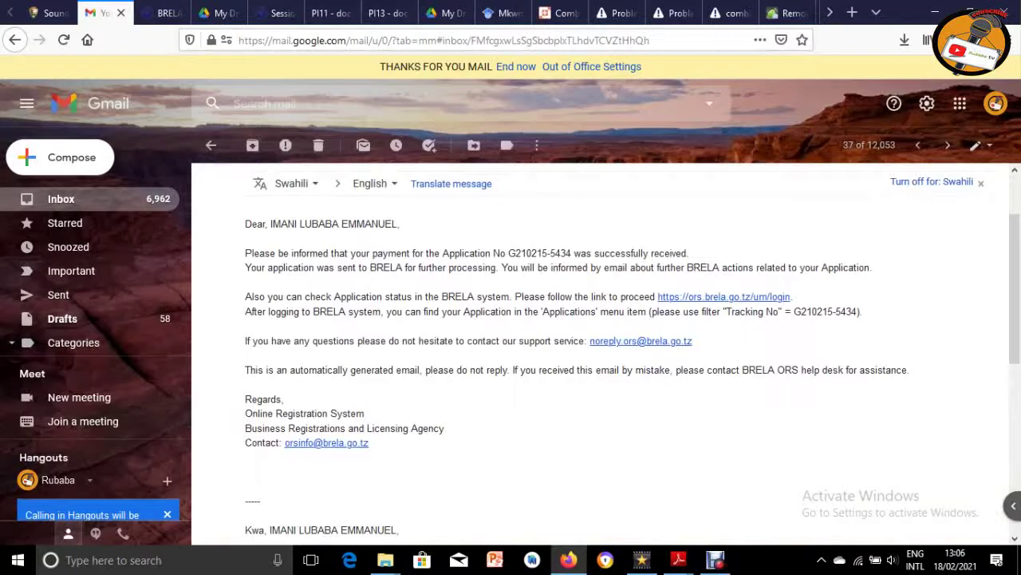
pyautogui.scroll(2, 607, 351)
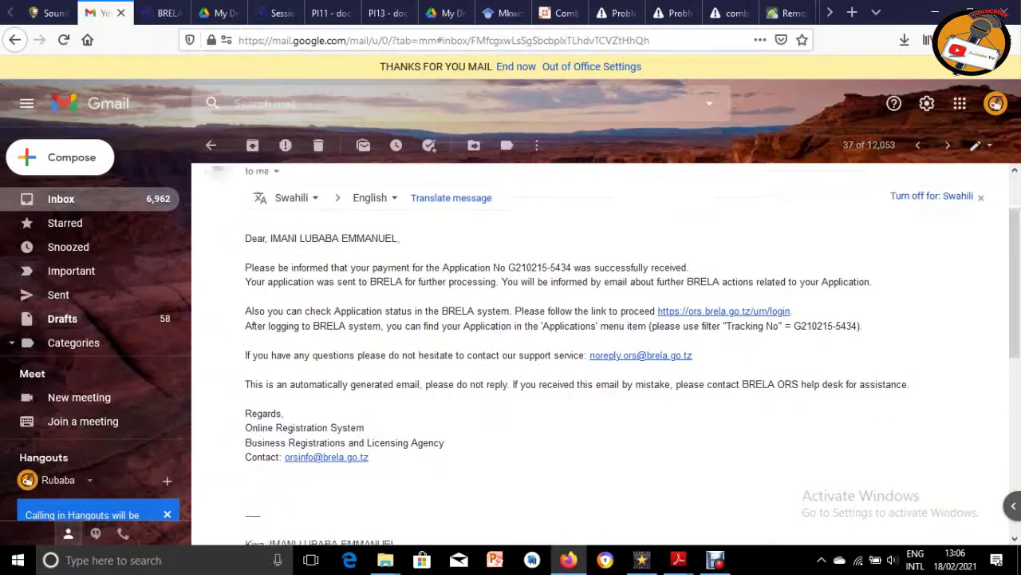
pyautogui.hotkey('alt', 'Left')
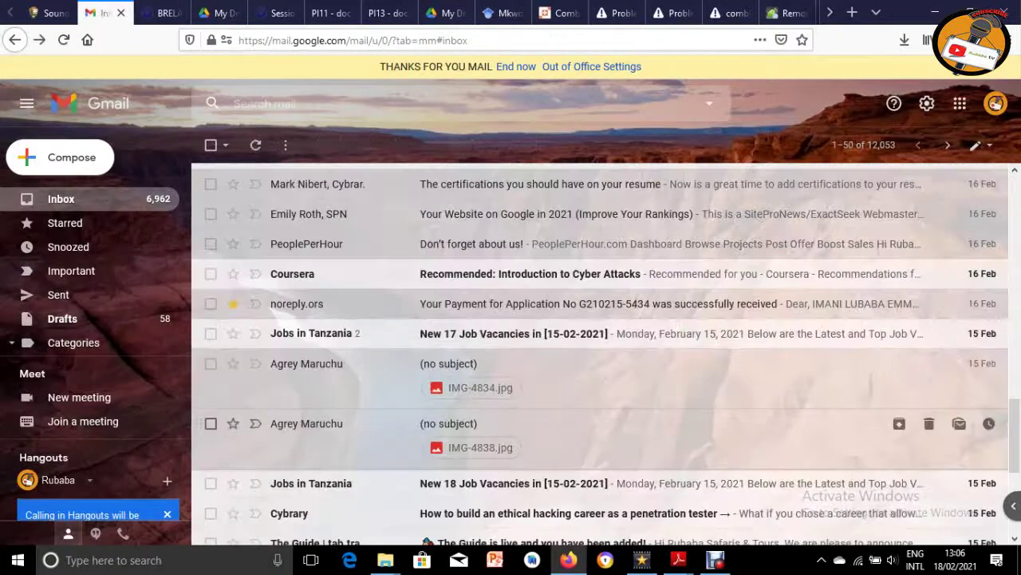